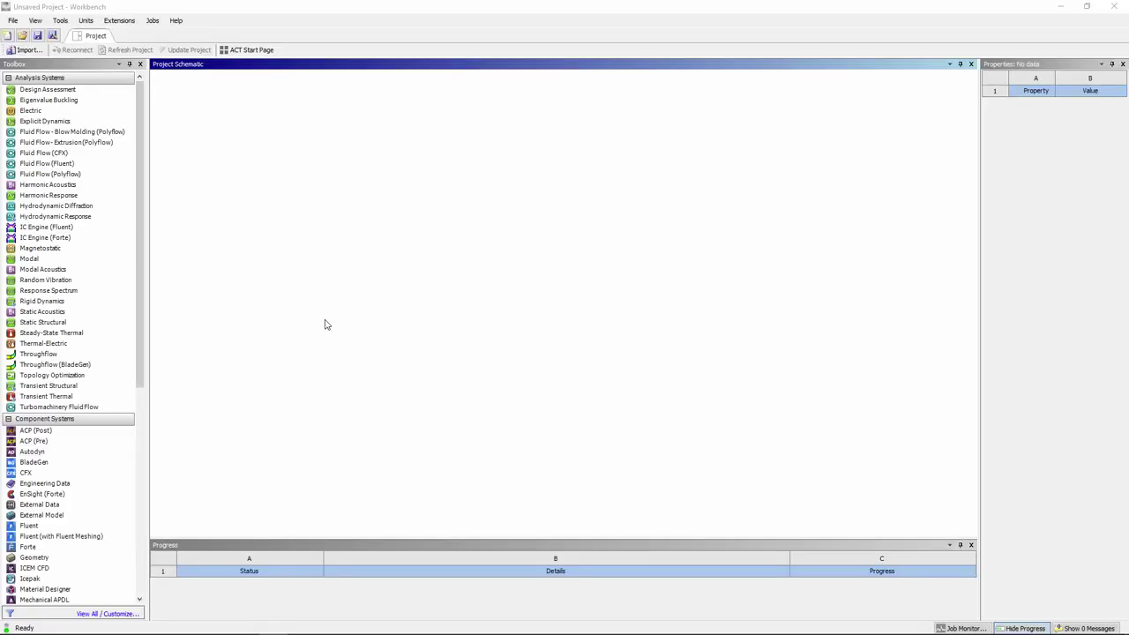
# Step: Add a Vista CPD system to the project and open its Blade Design
pyautogui.scroll(-8, 35, 388)
pyautogui.doubleClick(35, 504)
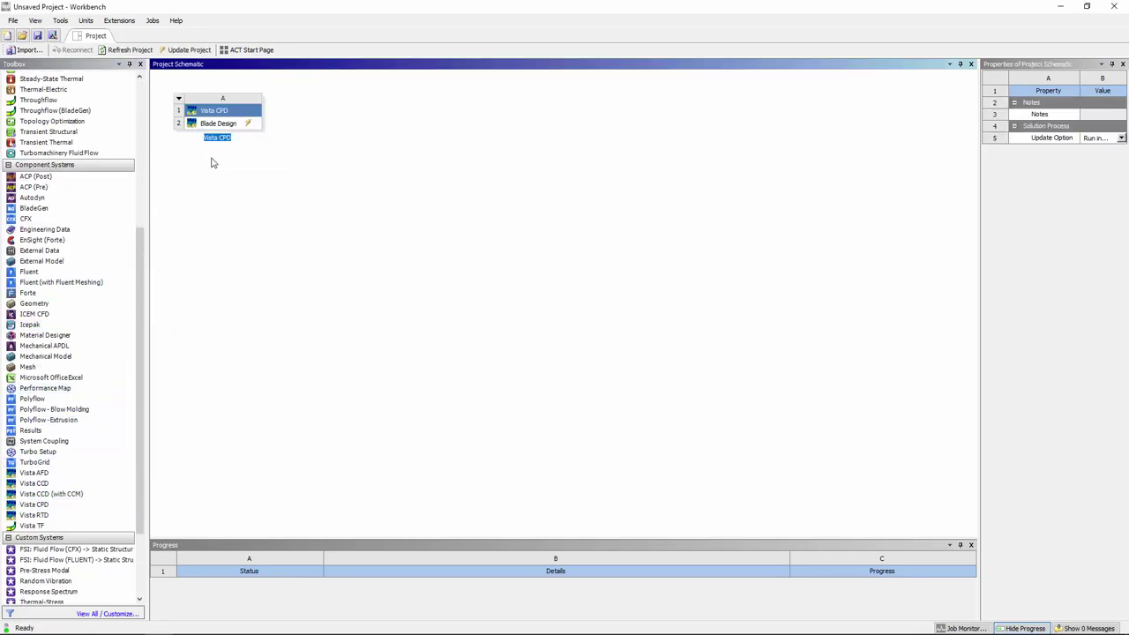
pyautogui.doubleClick(223, 128)
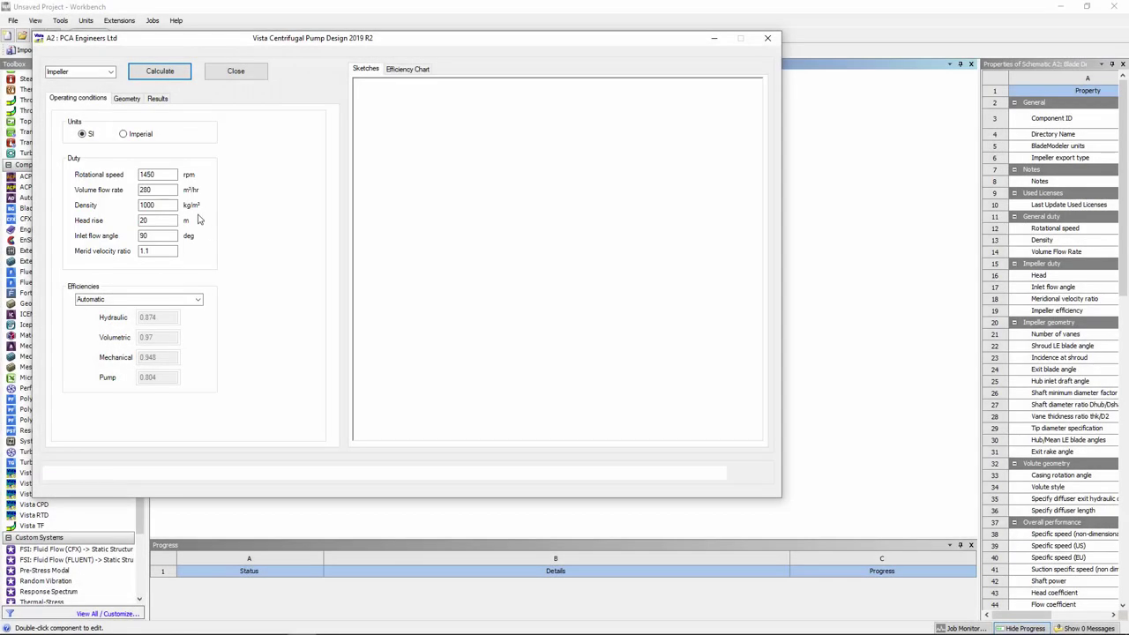
# Step: Review the geometry and performance pages, then calculate the 1450 rpm, 280 m³/hr, 20 m head impeller
pyautogui.click(127, 99)
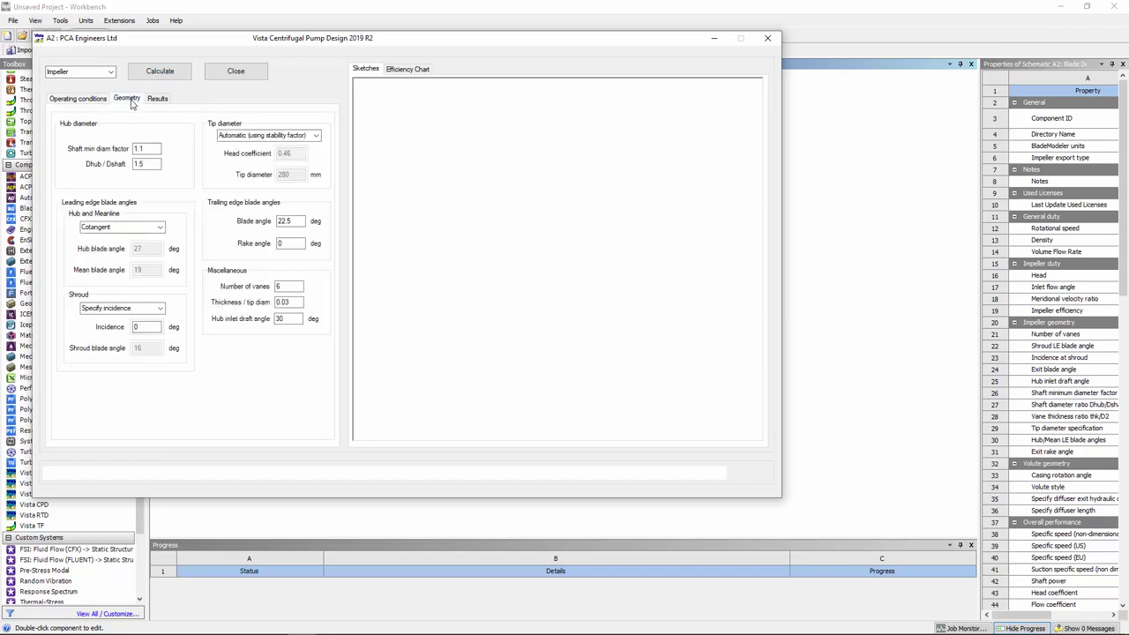
pyautogui.click(155, 99)
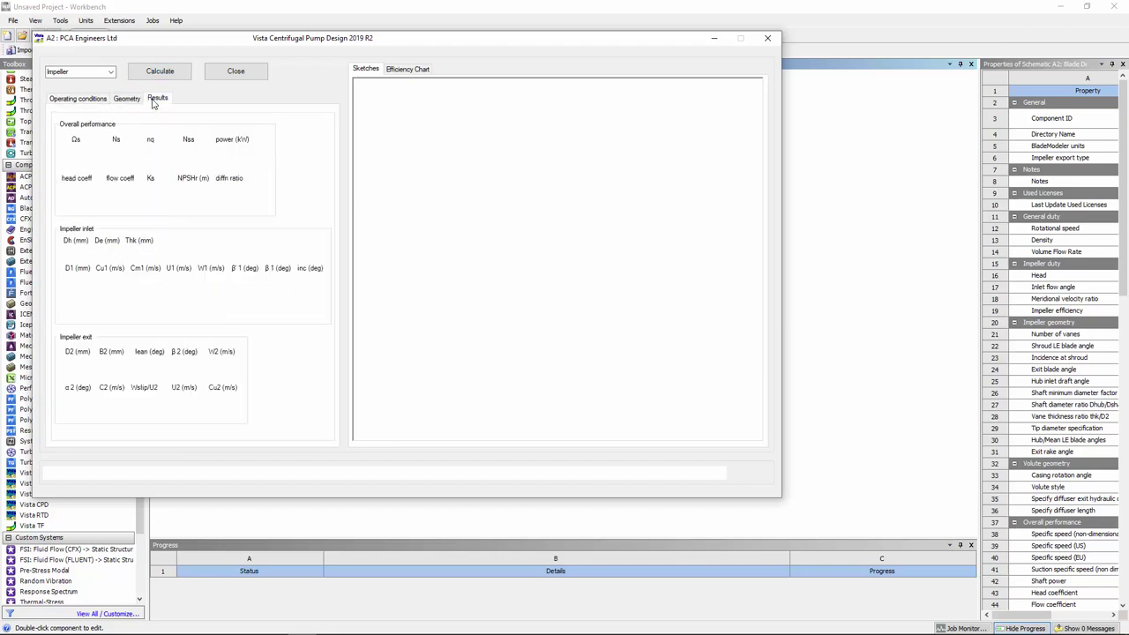
pyautogui.click(163, 75)
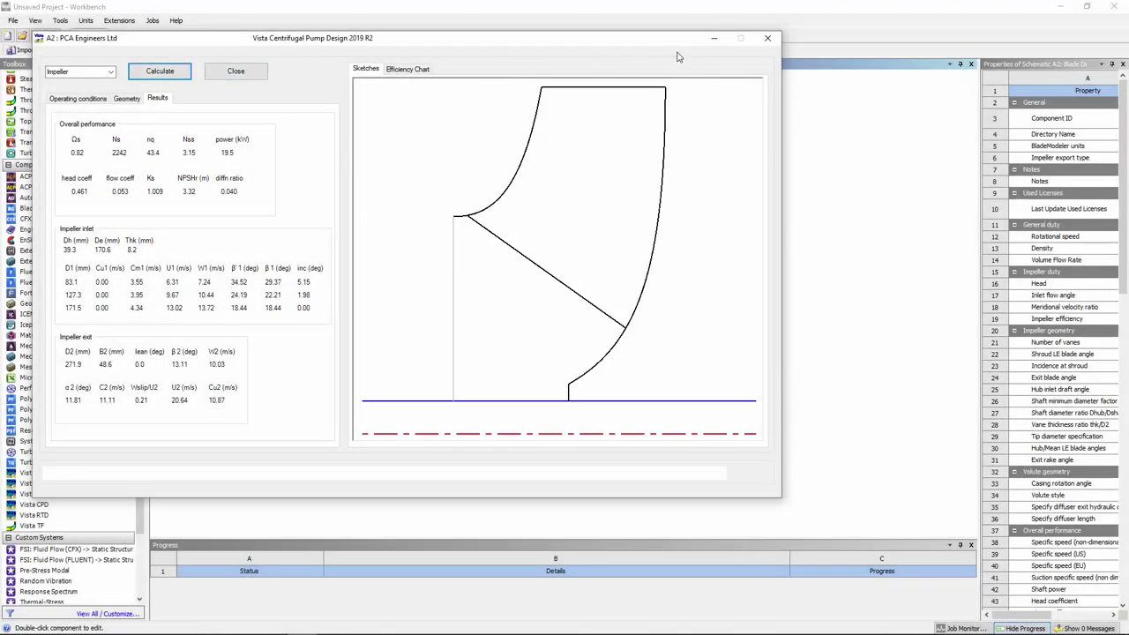
# Step: Close Vista CPD, create a new BladeGen system from its Blade Design, and open it maximized in BladeGen
pyautogui.click(767, 38)
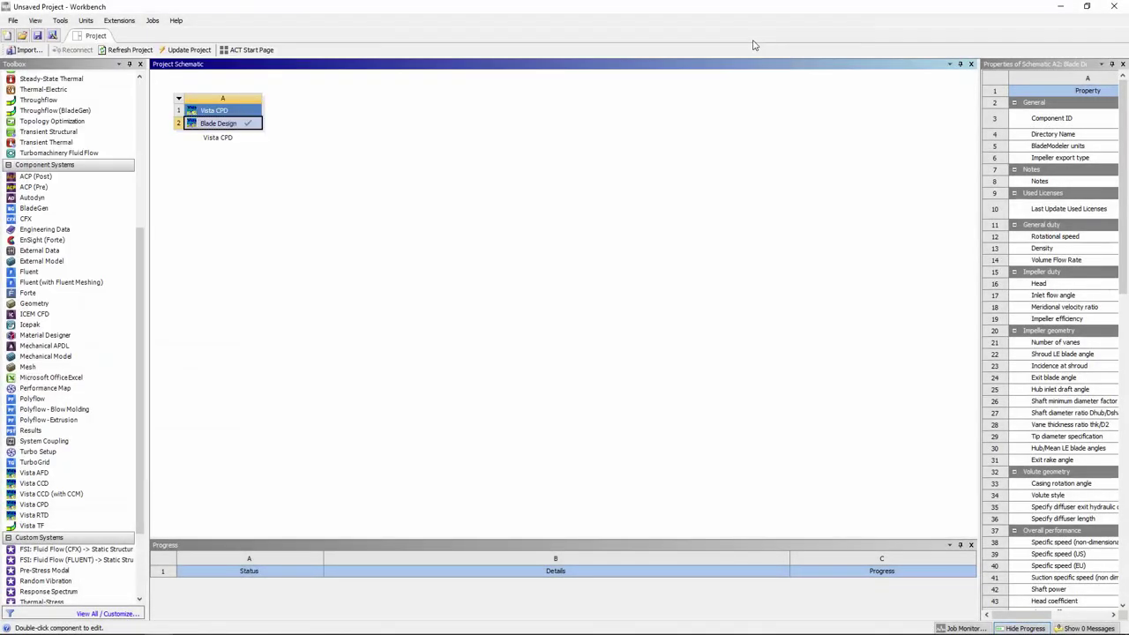
pyautogui.rightClick(240, 124)
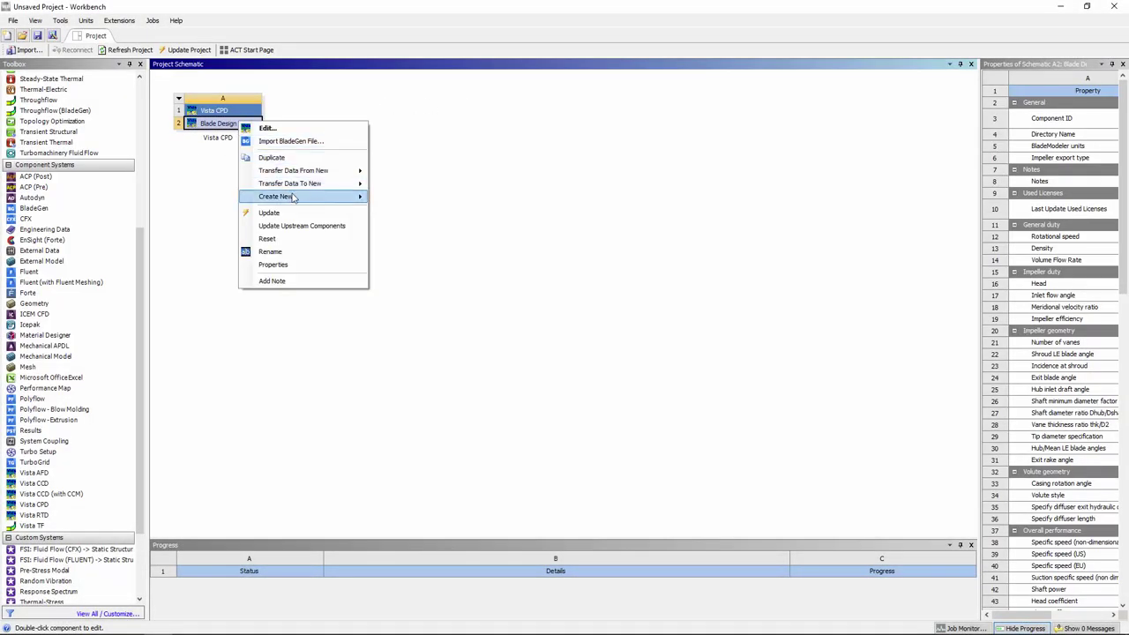
pyautogui.moveTo(346, 197)
pyautogui.click(402, 198)
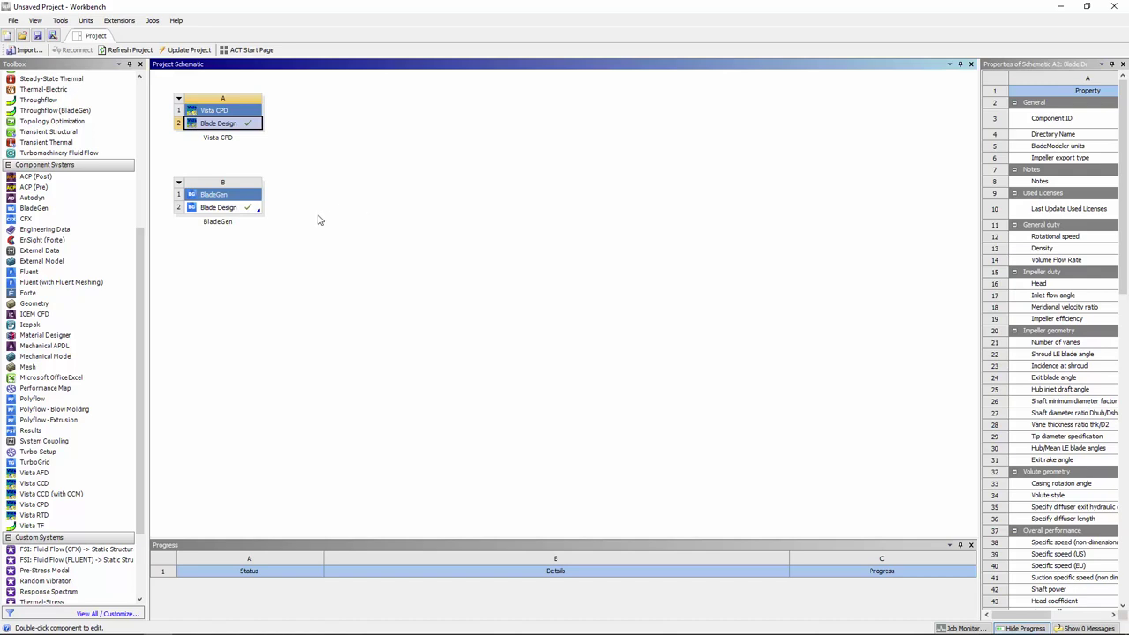
pyautogui.doubleClick(228, 209)
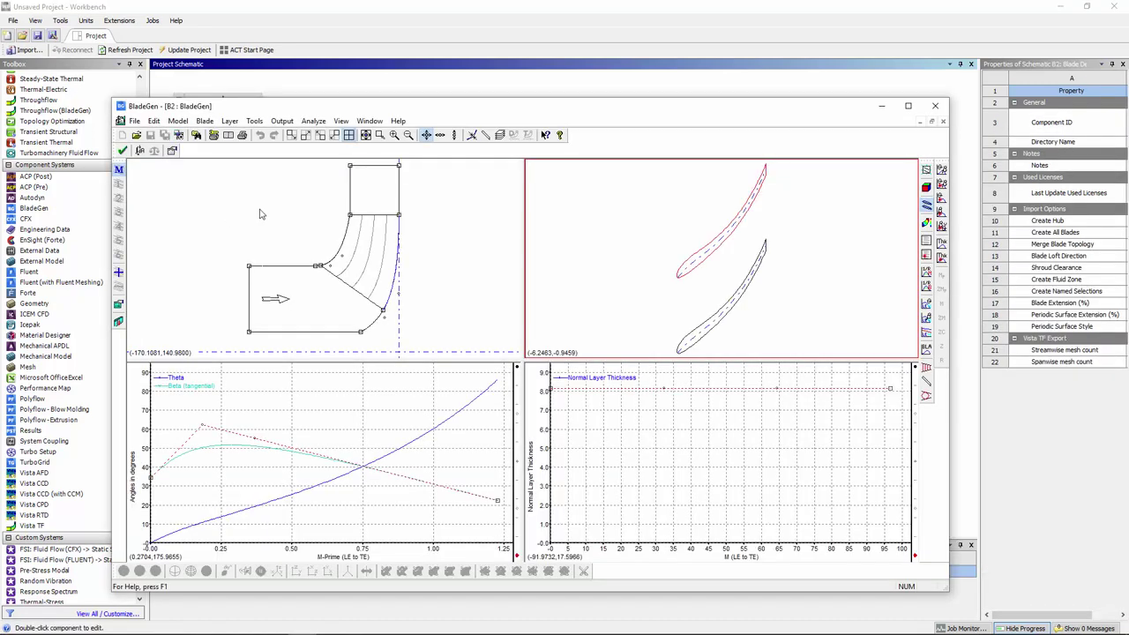
pyautogui.click(907, 106)
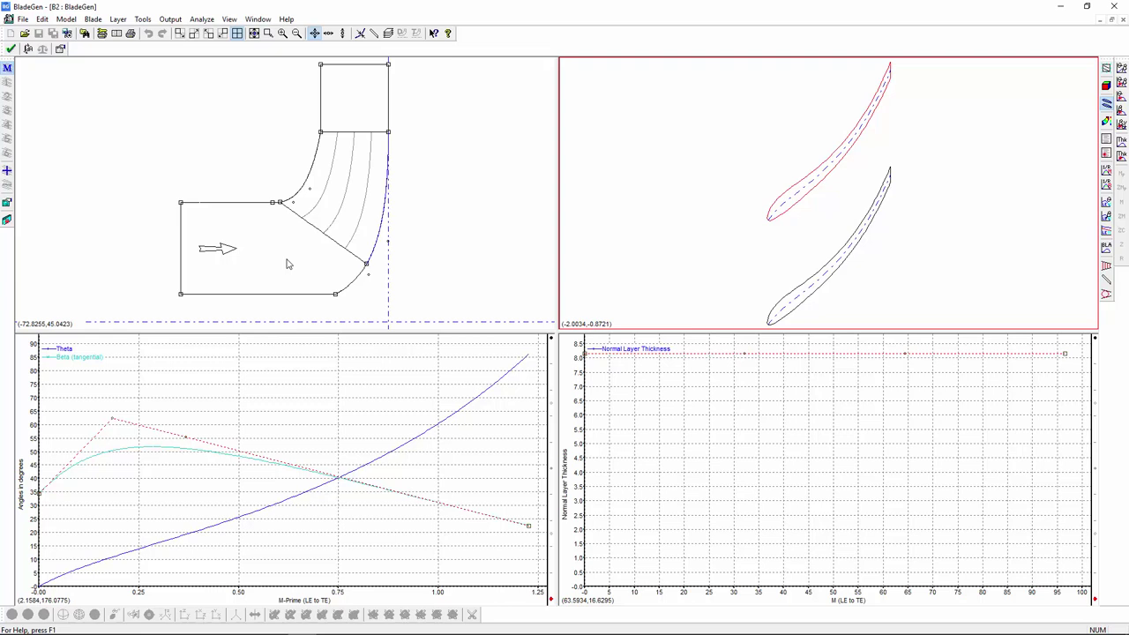
# Step: Raise leading-edge thickness to about 8.5 and lower trailing-edge thickness to about 7 in the layer thickness graph
pyautogui.click(292, 294)
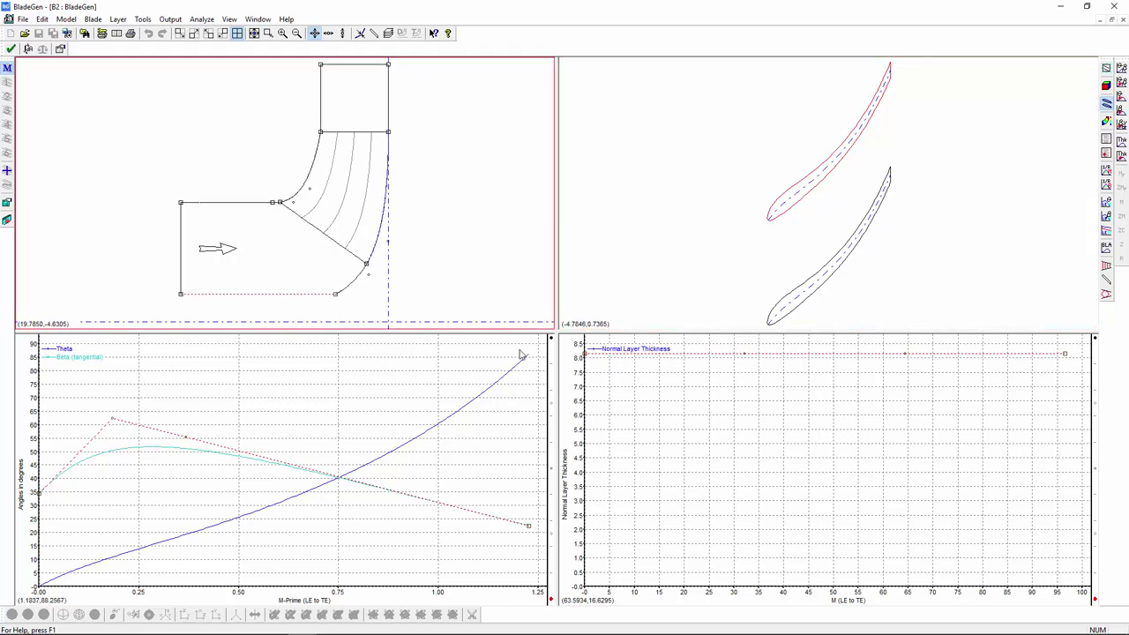
pyautogui.click(587, 355)
pyautogui.moveTo(587, 355); pyautogui.dragTo(587, 325)
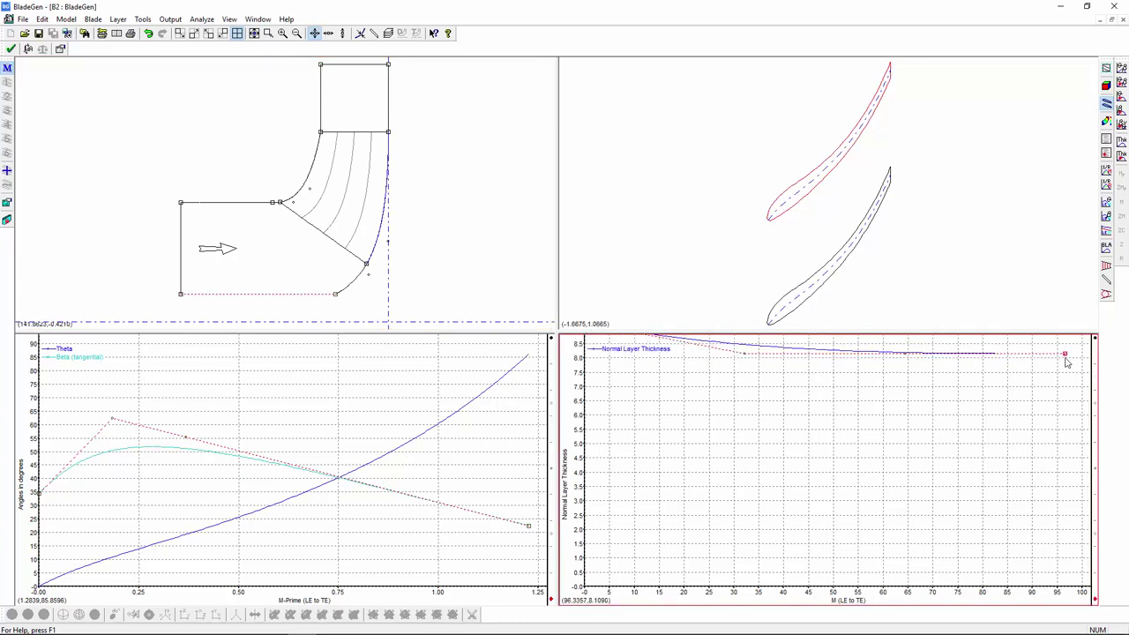
pyautogui.moveTo(1065, 358); pyautogui.dragTo(1065, 392)
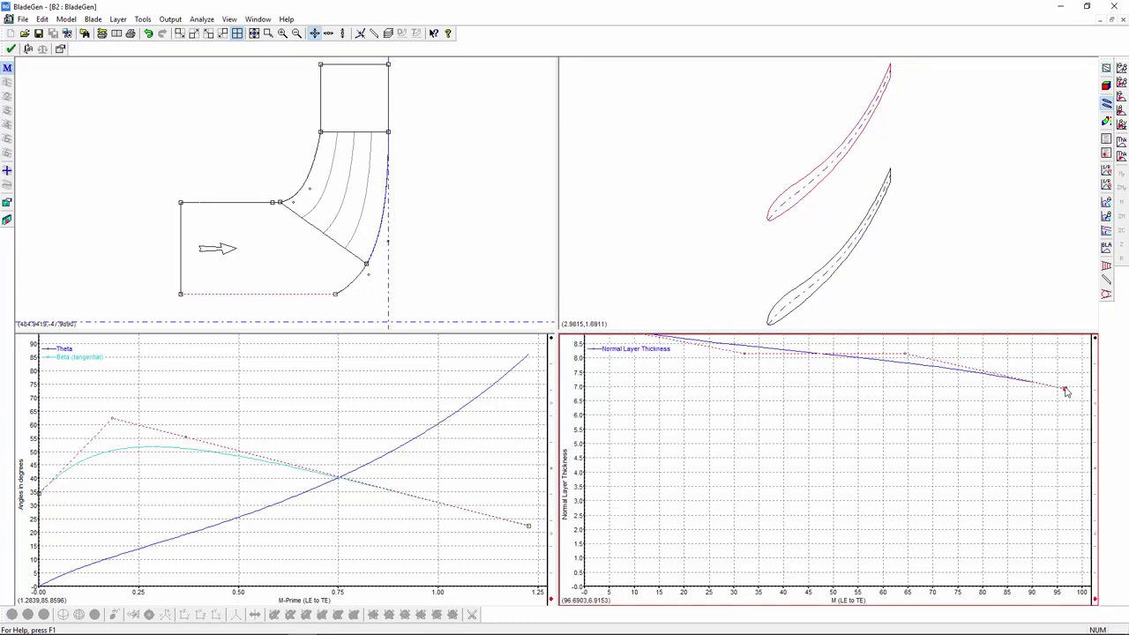
# Step: Show the blades in 3-D with hub and shroud displayed, and rotate to inspect the impeller
pyautogui.click(1053, 273)
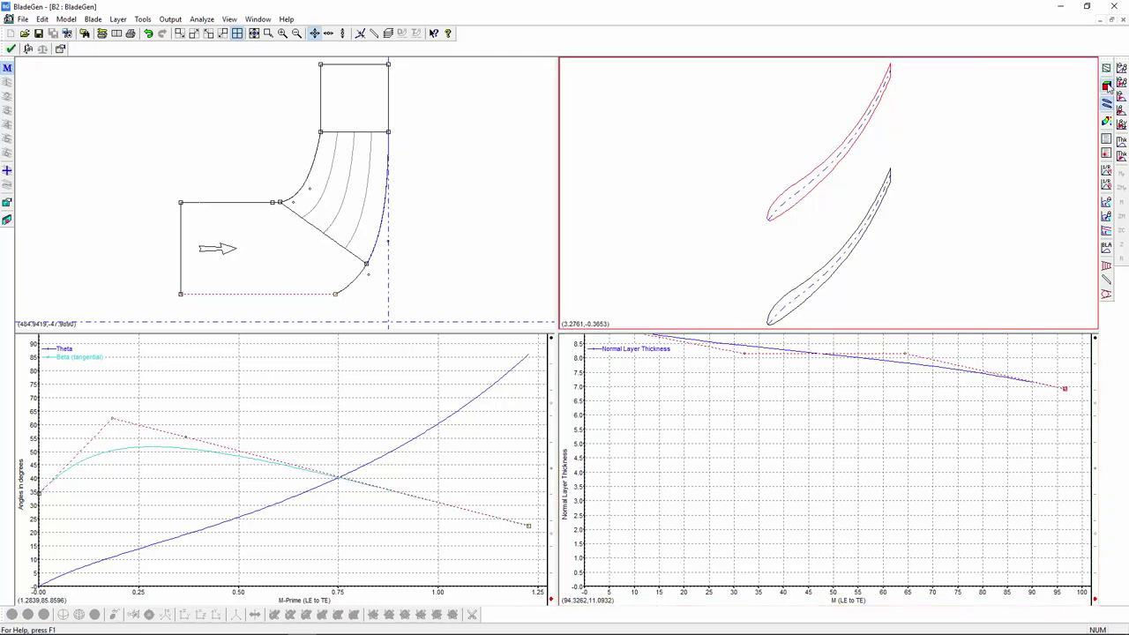
pyautogui.click(1108, 85)
pyautogui.moveTo(1015, 156); pyautogui.dragTo(903, 194)
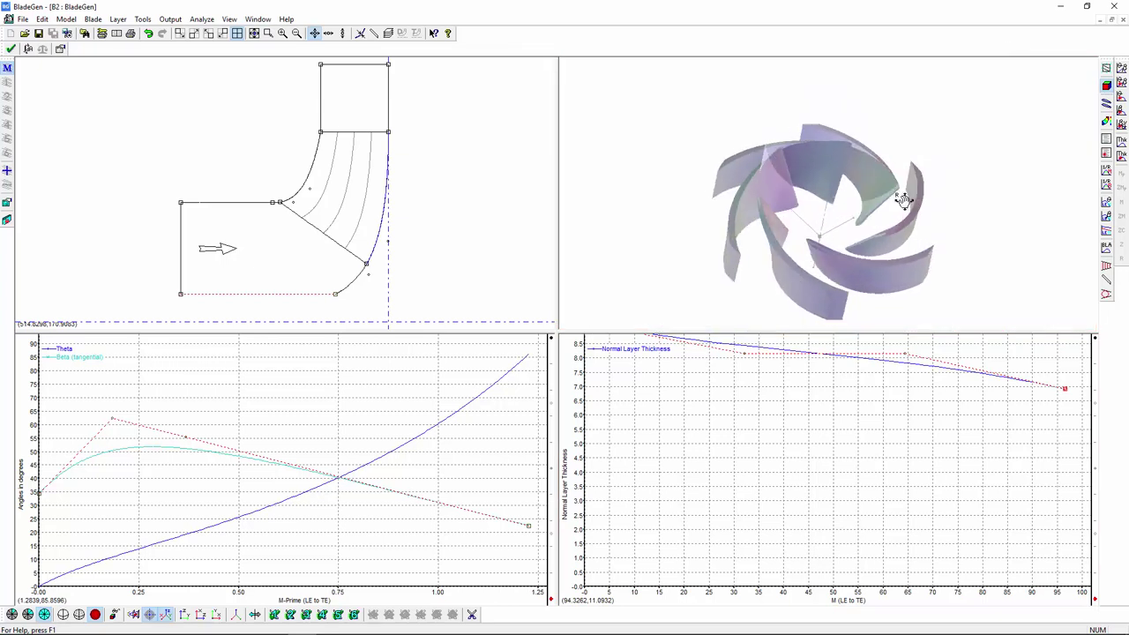
pyautogui.click(114, 615)
pyautogui.click(173, 501)
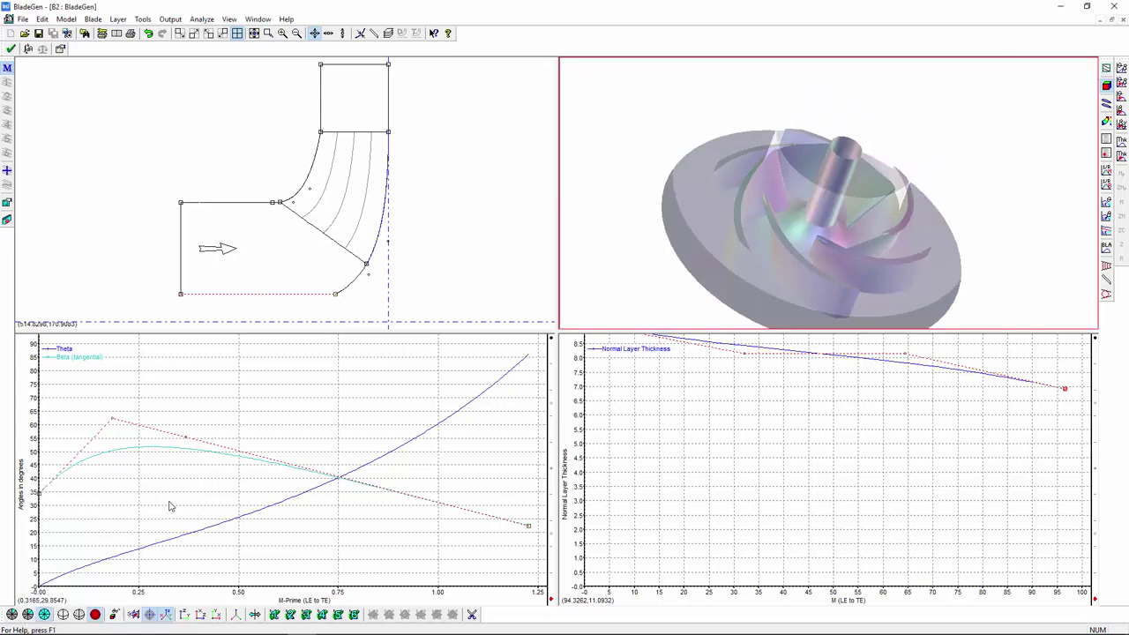
pyautogui.moveTo(807, 270); pyautogui.dragTo(1023, 131)
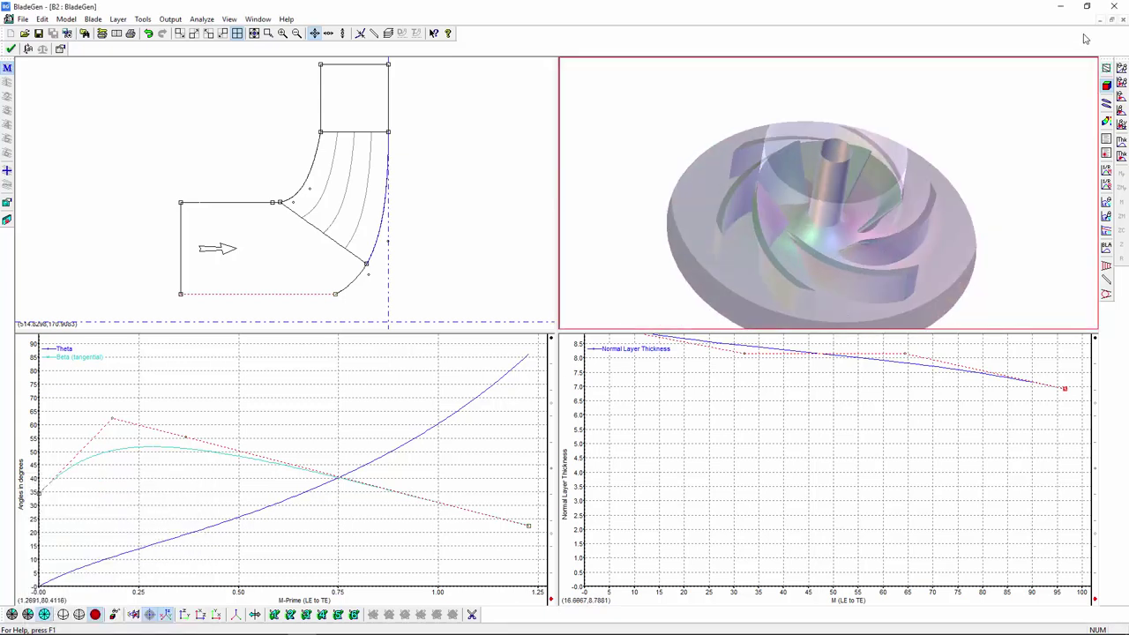
# Step: Close BladeGen and transfer the blade design to a new linked Turbomachinery Fluid Flow system
pyautogui.click(1114, 6)
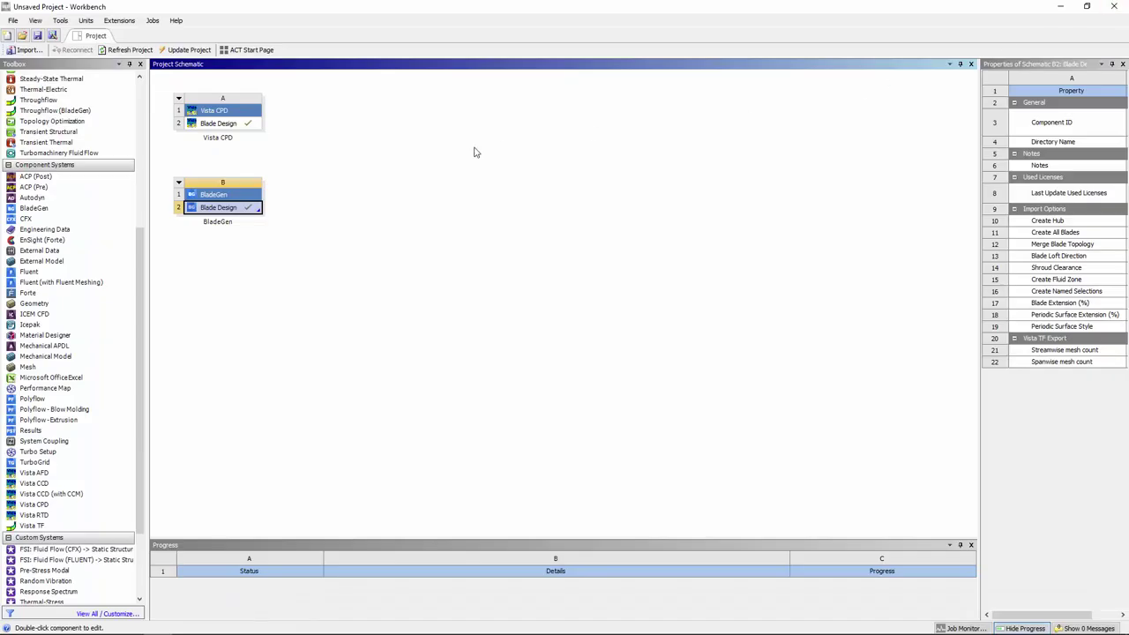
pyautogui.rightClick(234, 210)
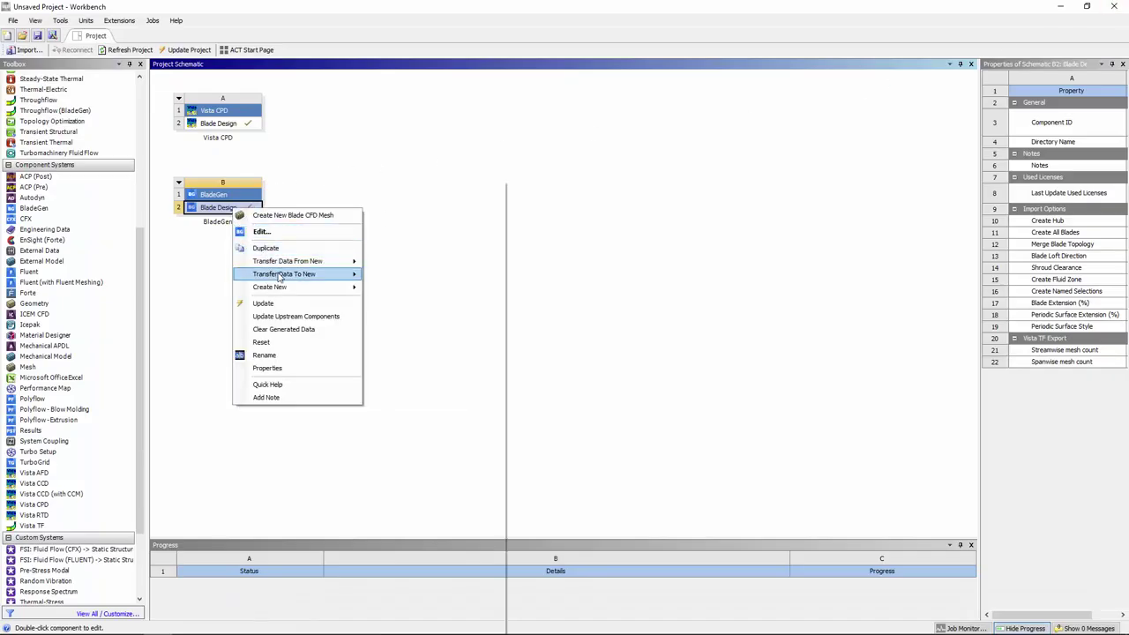
pyautogui.moveTo(282, 276)
pyautogui.click(419, 614)
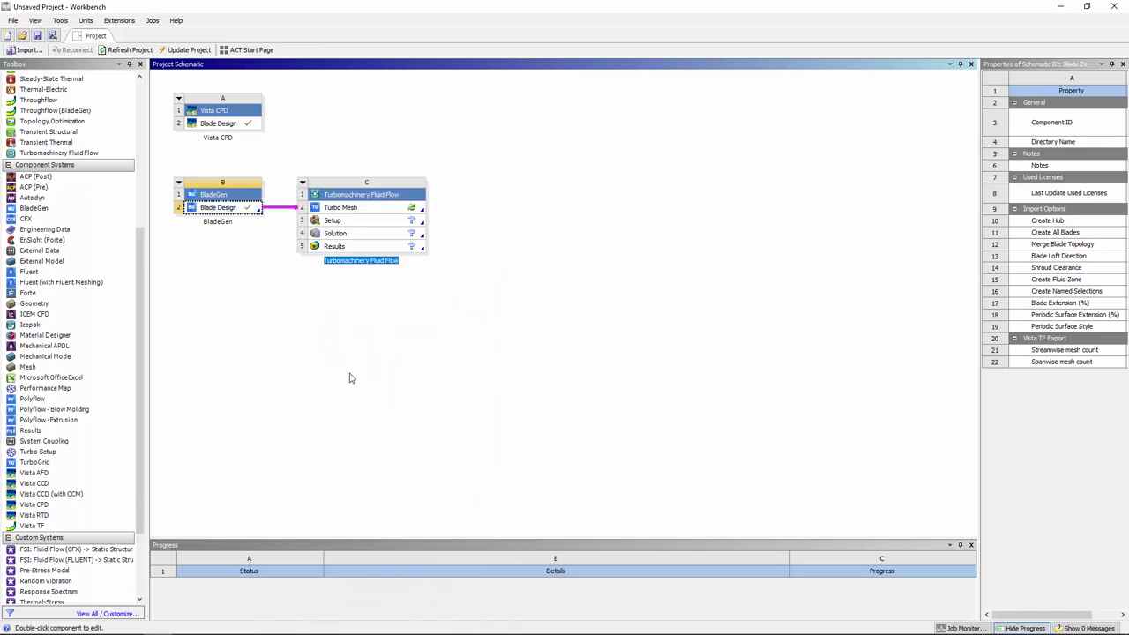
# Step: Open Turbo Mesh in maximized TurboGrid, show all blade instances, and switch to meridional View 3
pyautogui.doubleClick(353, 208)
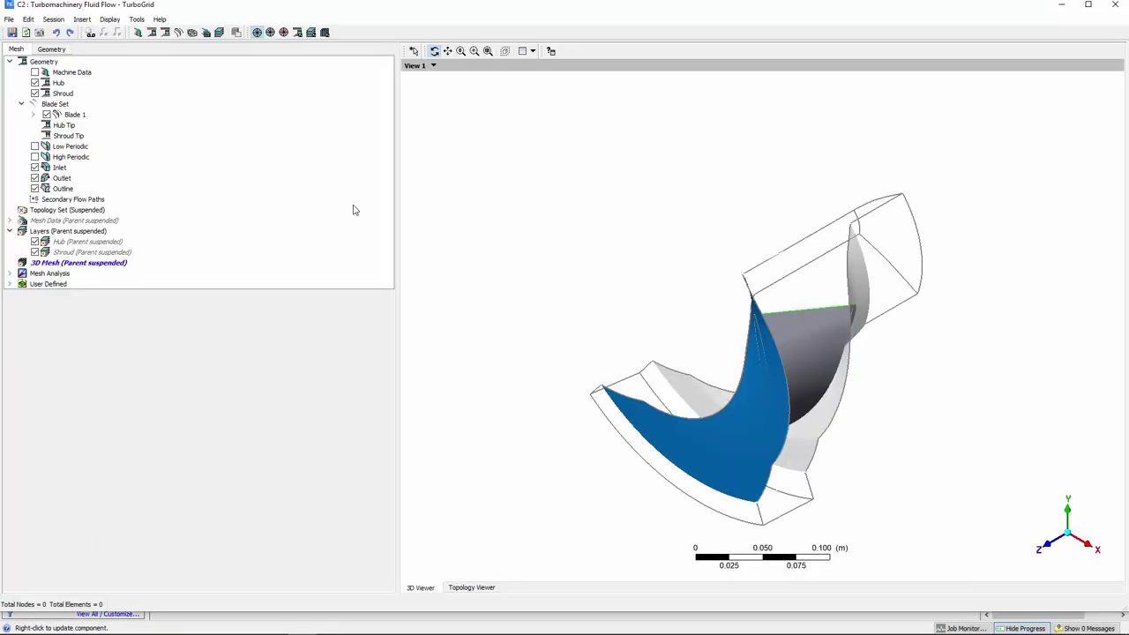
pyautogui.click(1089, 7)
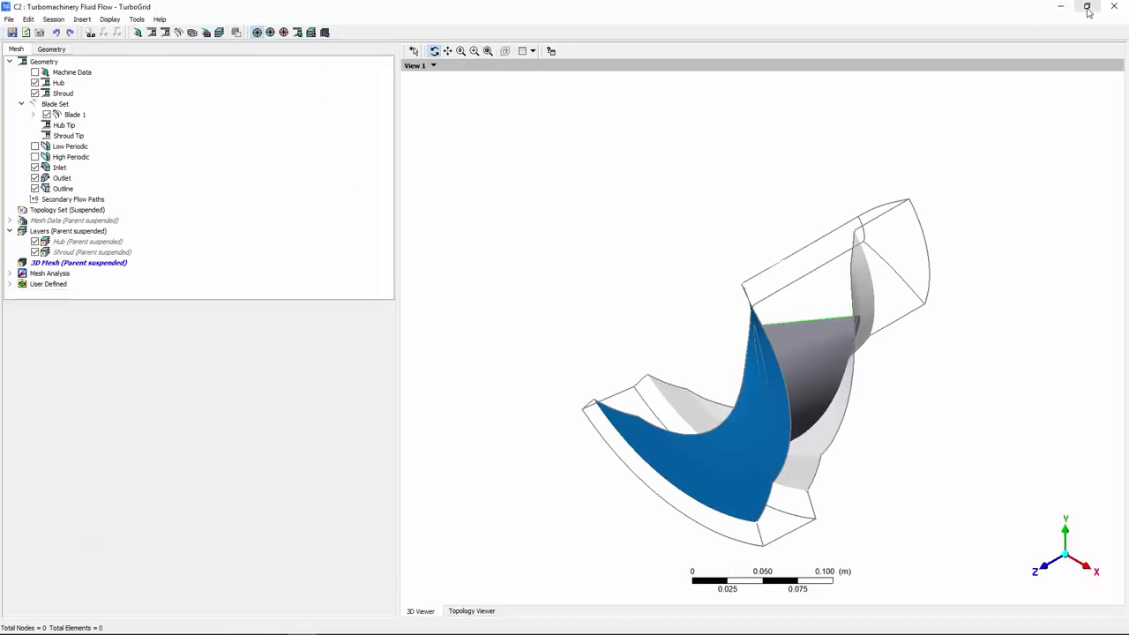
pyautogui.click(284, 33)
pyautogui.moveTo(493, 177); pyautogui.dragTo(597, 277)
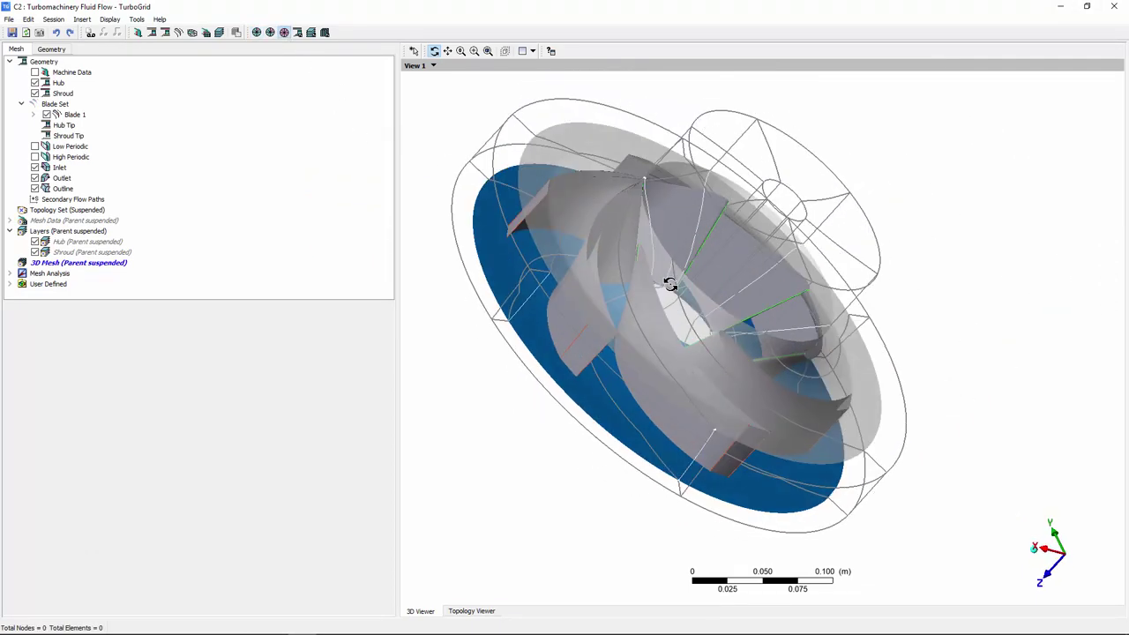
pyautogui.click(433, 66)
pyautogui.click(432, 94)
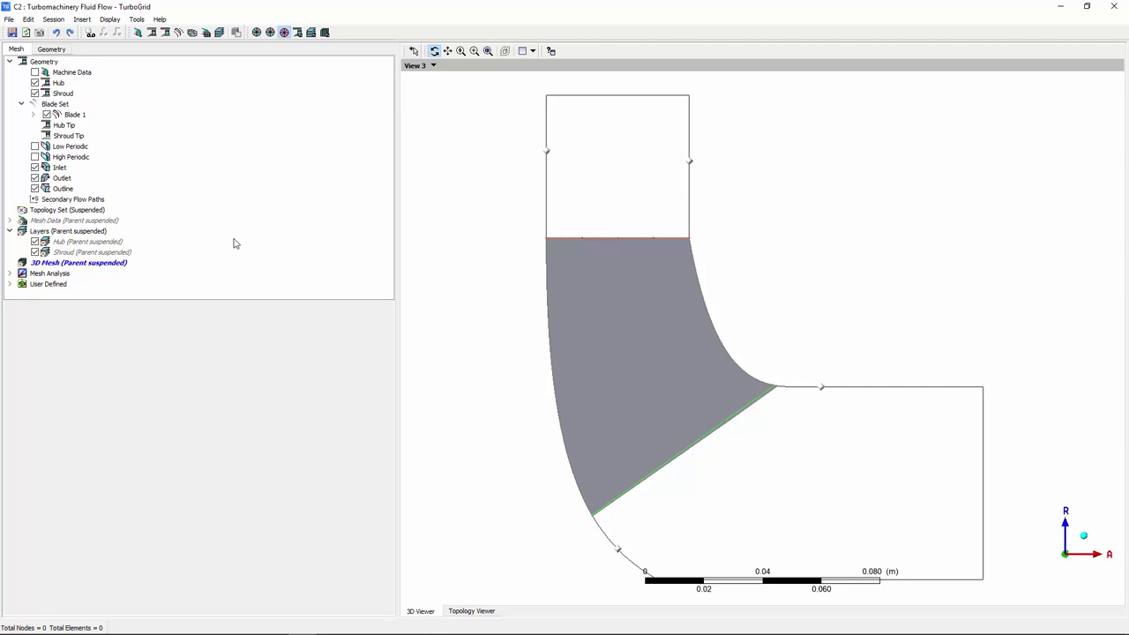
# Step: Split the topology set at the trailing edge and set the mesh size factor to 1.2
pyautogui.click(76, 211)
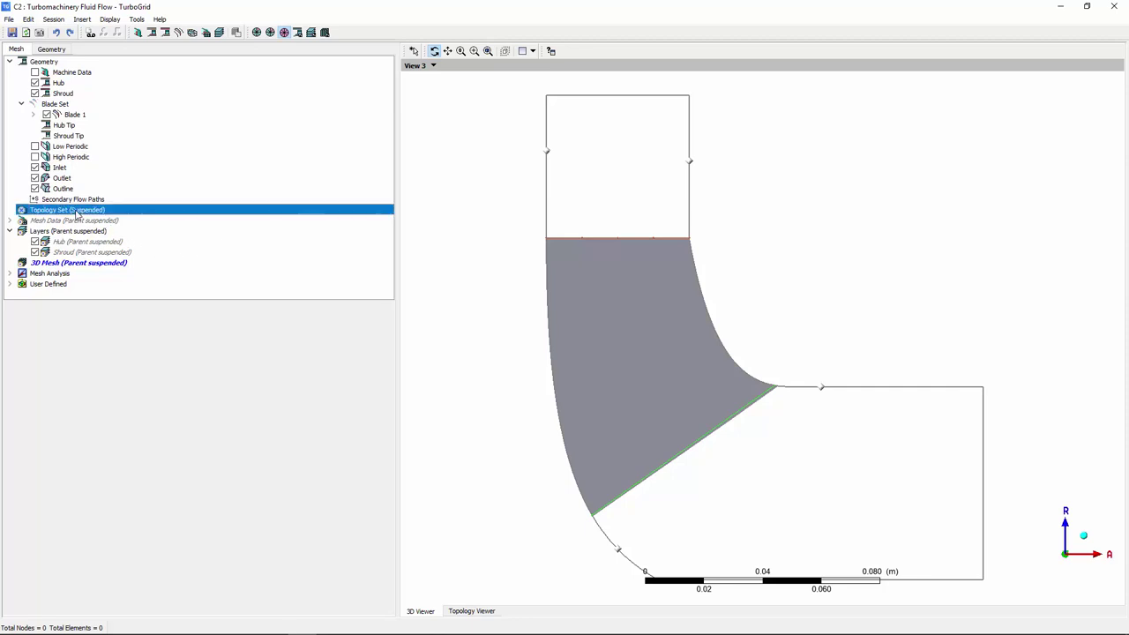
pyautogui.click(17, 408)
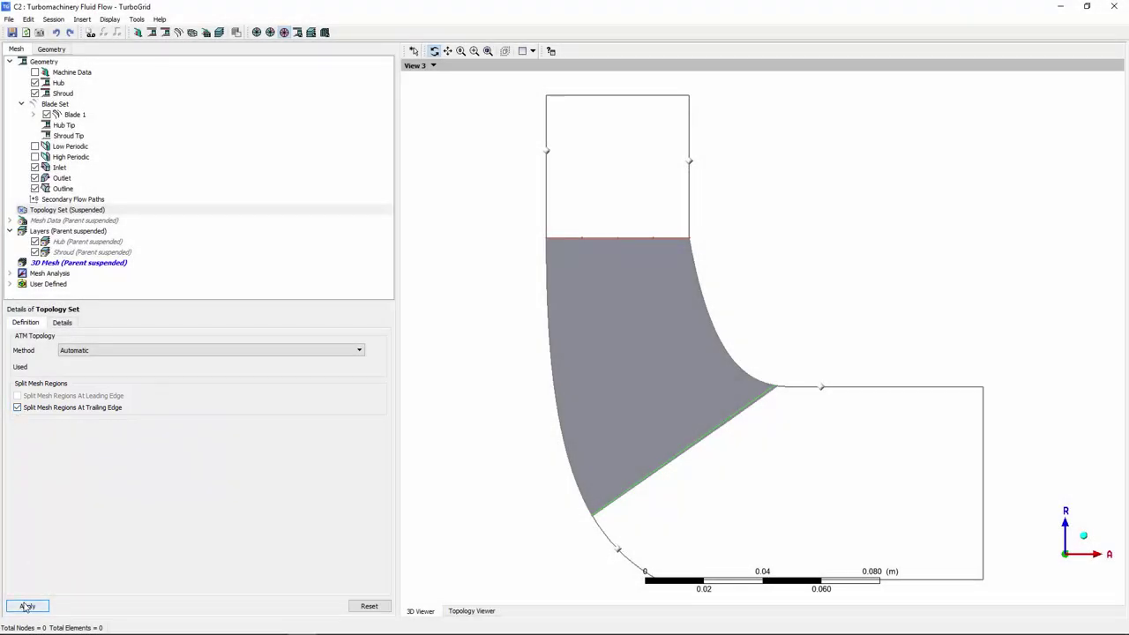
pyautogui.click(69, 222)
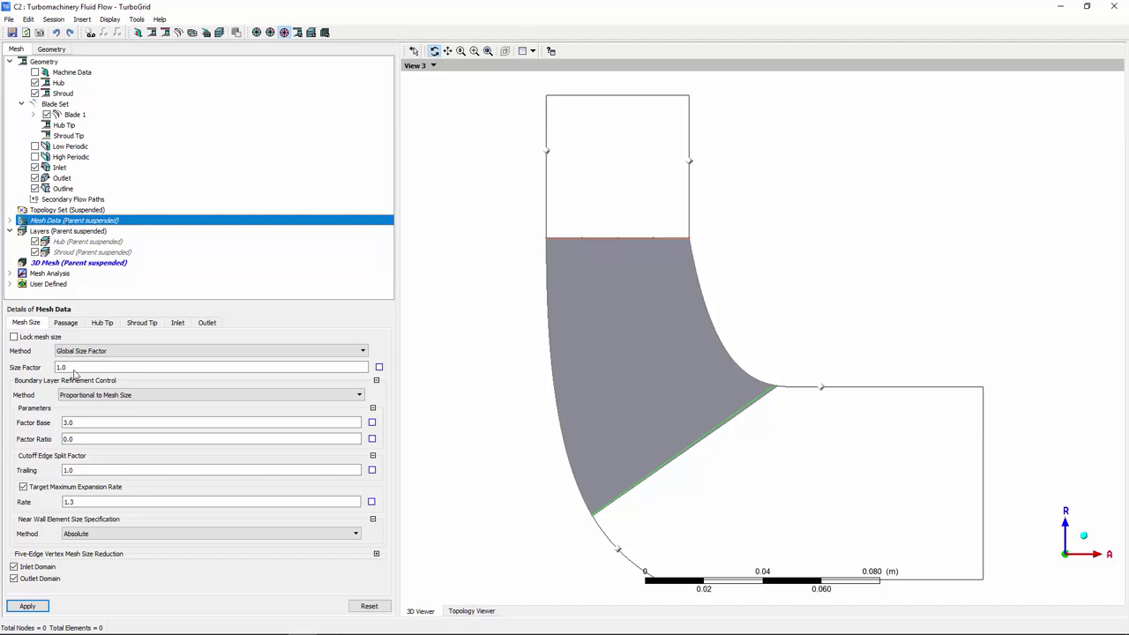
pyautogui.doubleClick(75, 368)
pyautogui.write('1.2')
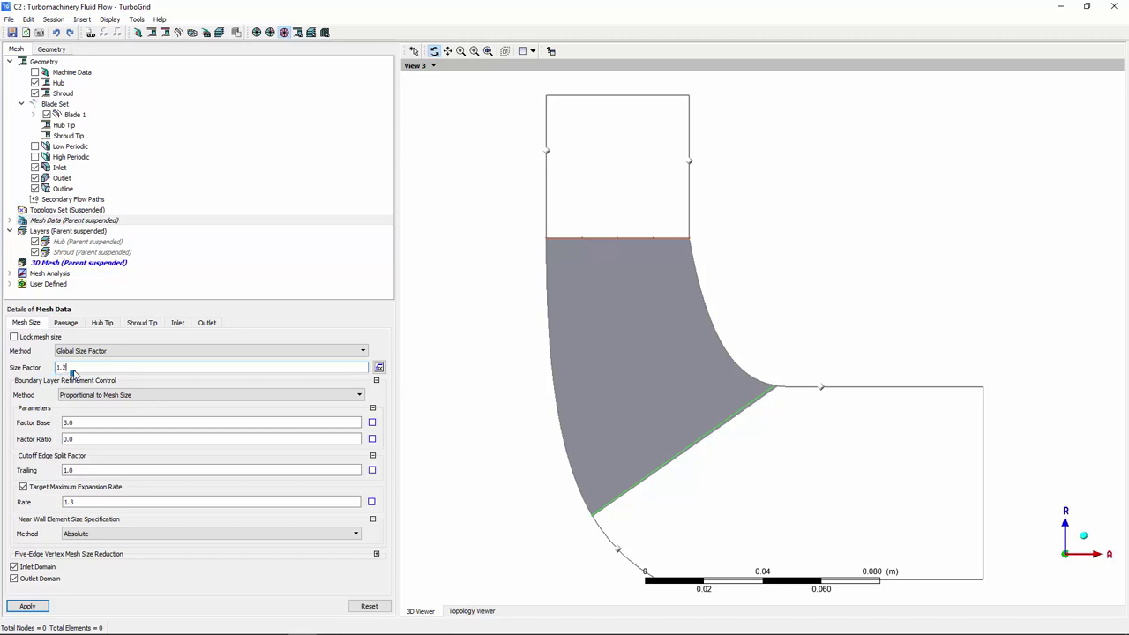
# Step: Set boundary layer factor base 0 and factor ratio 2, with target maximum expansion rate off
pyautogui.doubleClick(81, 424)
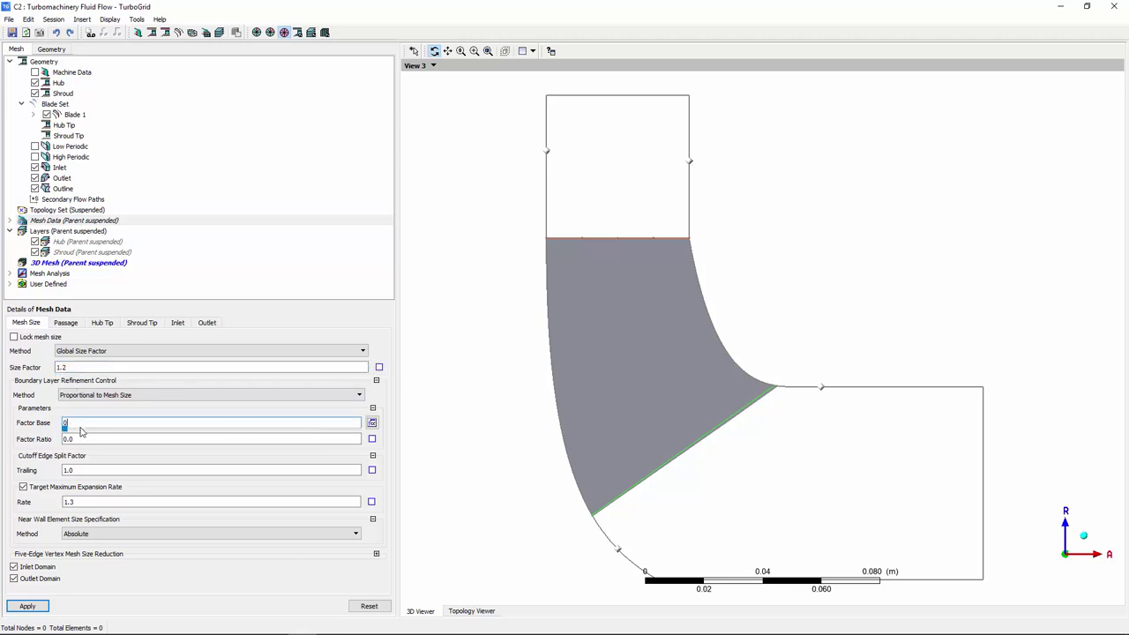
pyautogui.write('0')
pyautogui.doubleClick(82, 439)
pyautogui.write('2')
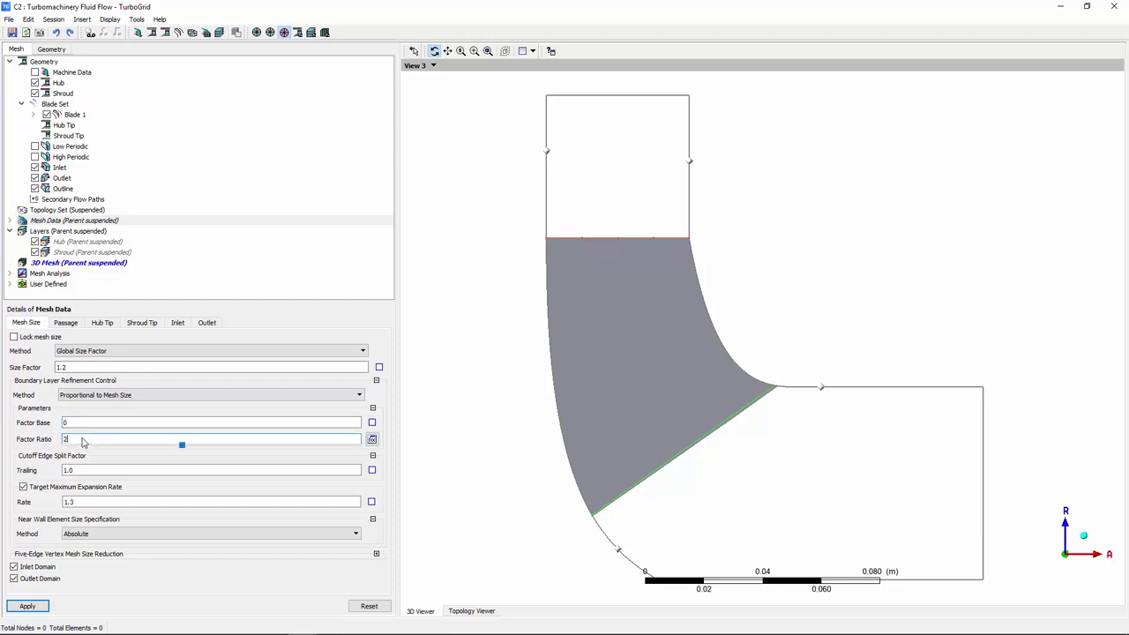
pyautogui.click(23, 487)
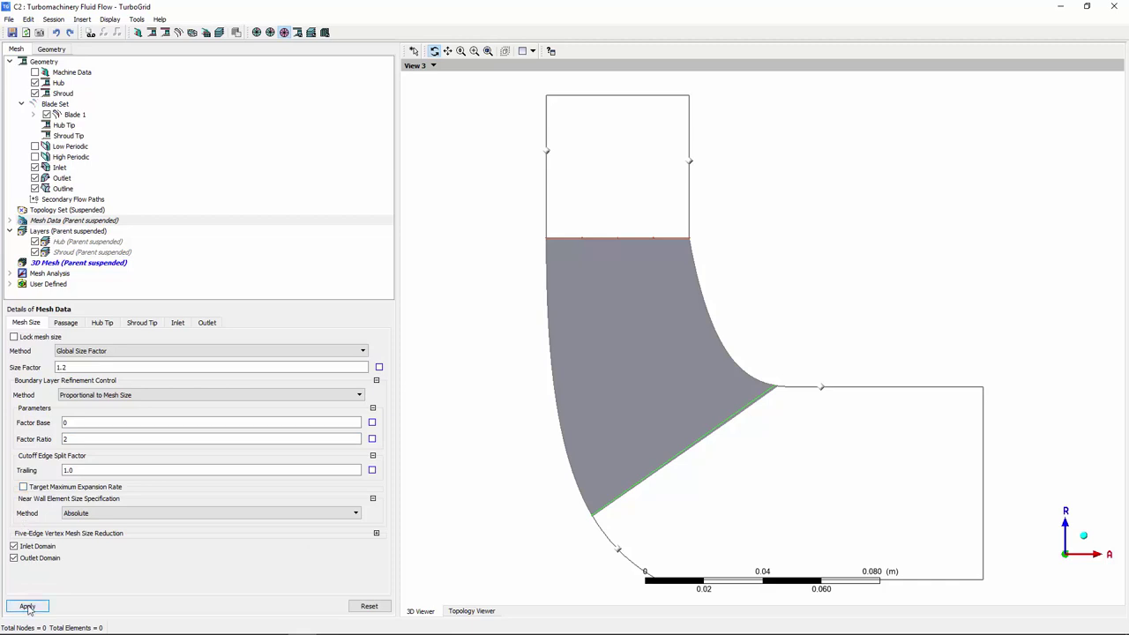
# Step: Unsuspend topology set updates to generate the 3D mesh, and hide all geometry
pyautogui.rightClick(64, 212)
pyautogui.click(95, 320)
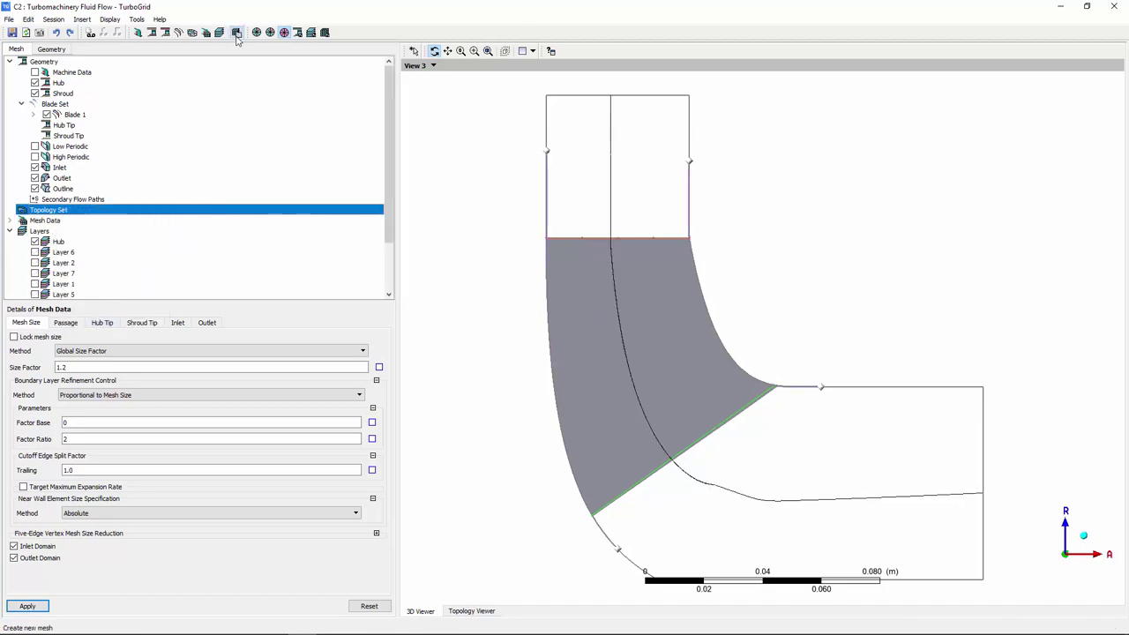
pyautogui.click(298, 34)
# Step: Display the HIGHBLADE, HUB, HUB DOWNSTREAM, LOWBLADE and LOWPERIODIC 3D mesh surfaces
pyautogui.scroll(-2, 71, 266)
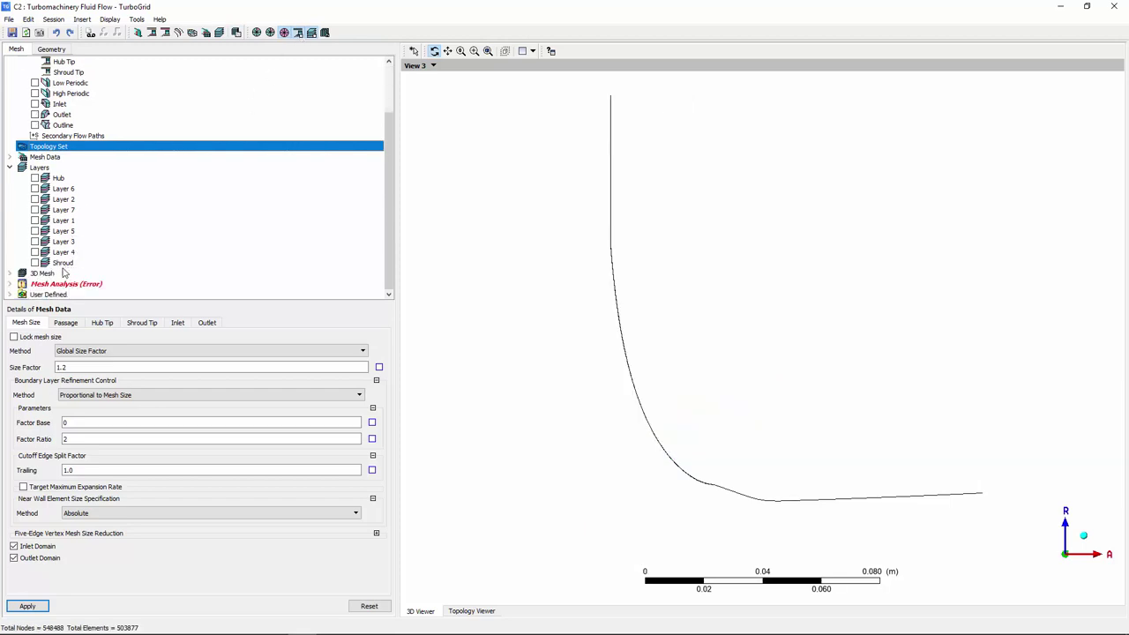
pyautogui.click(10, 274)
pyautogui.scroll(-2, 35, 256)
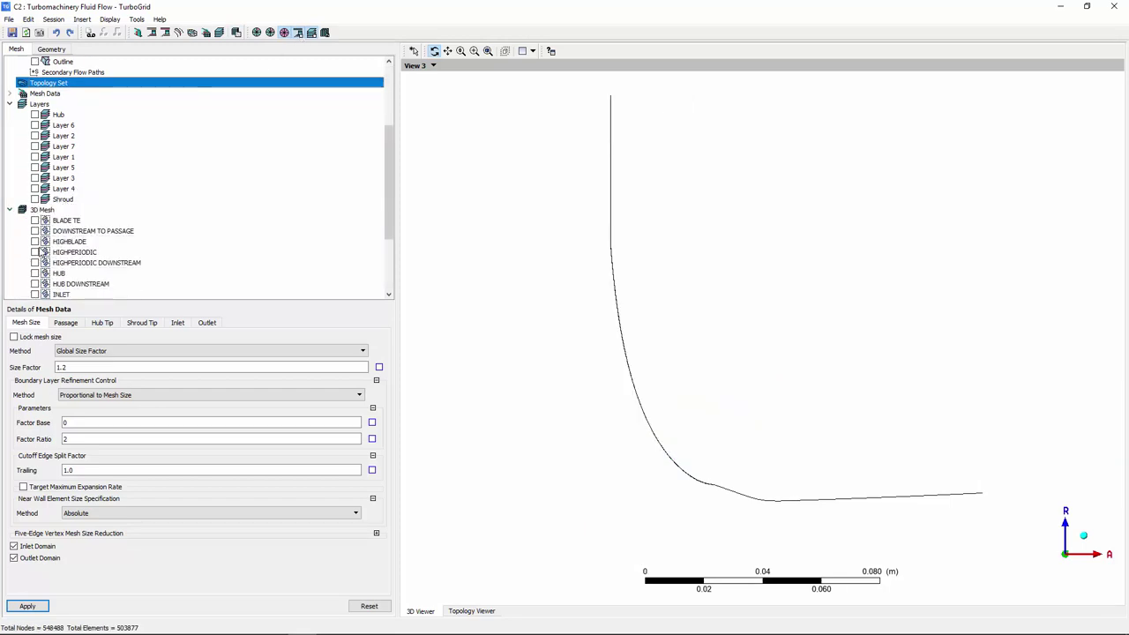
pyautogui.click(34, 241)
pyautogui.click(34, 272)
pyautogui.click(35, 283)
pyautogui.scroll(-4, 37, 284)
pyautogui.click(36, 274)
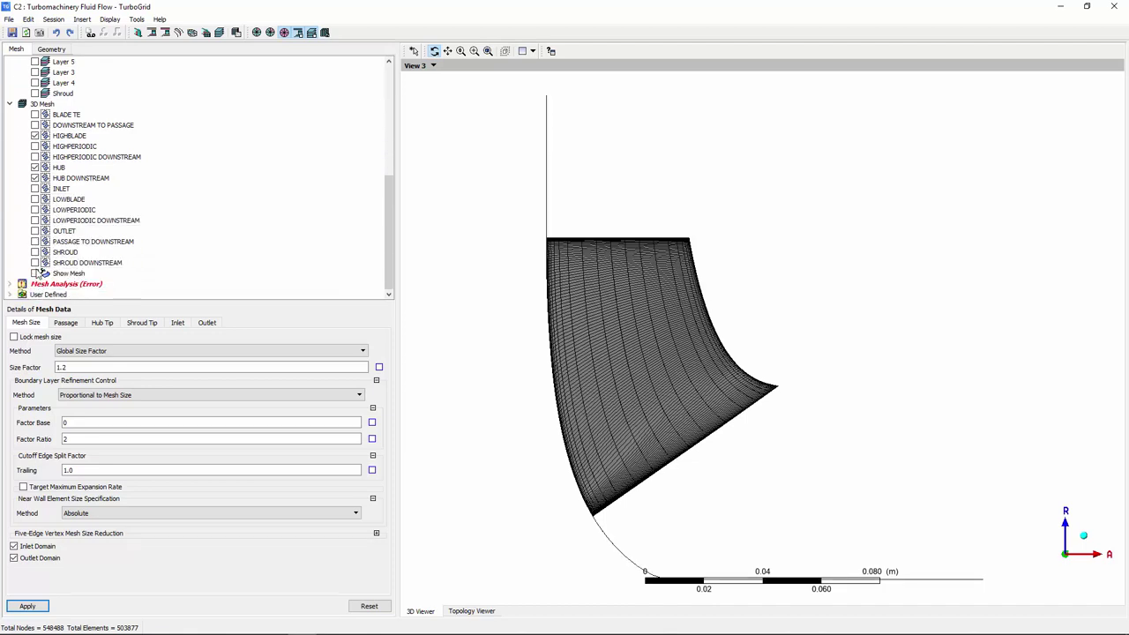
pyautogui.click(34, 200)
pyautogui.click(34, 210)
# Step: Switch to 3D View 1 with a single blade passage, zoom near the blade tip, then fit view
pyautogui.click(433, 65)
pyautogui.click(429, 80)
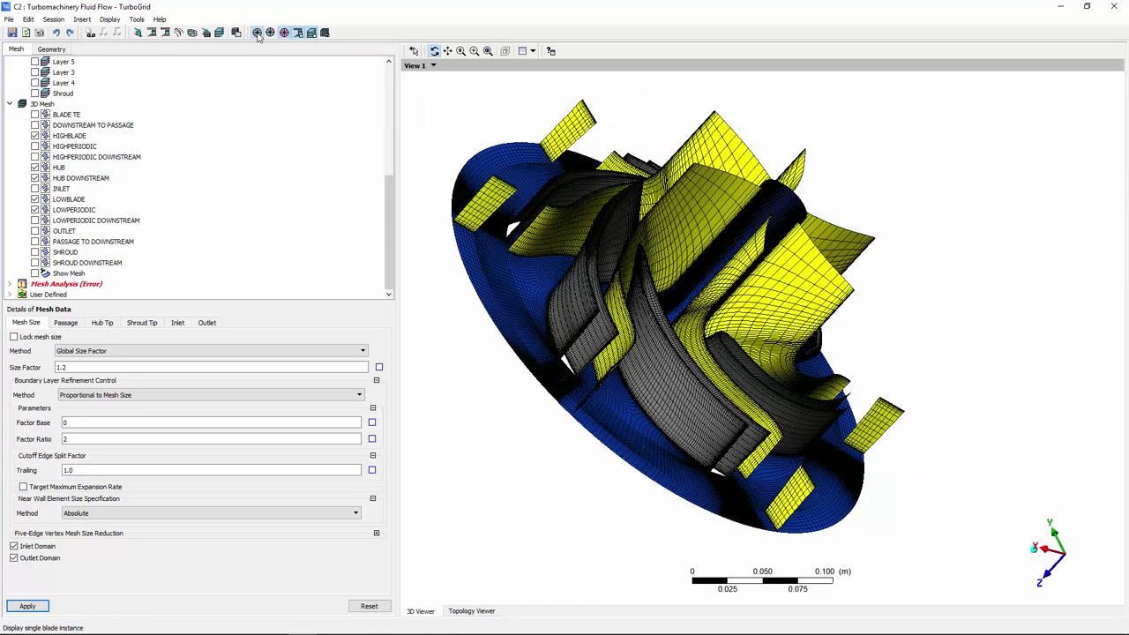
pyautogui.click(258, 32)
pyautogui.moveTo(650, 370); pyautogui.dragTo(491, 239)
pyautogui.click(475, 51)
pyautogui.moveTo(717, 276); pyautogui.dragTo(774, 316)
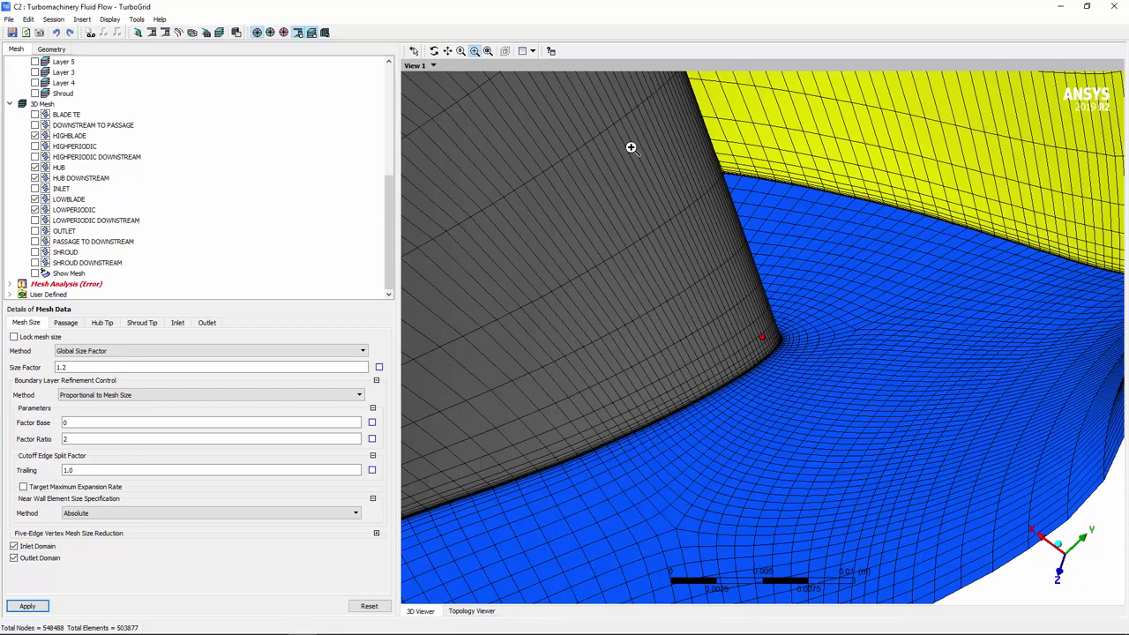
pyautogui.click(488, 51)
# Step: Close TurboGrid, open Setup in CFX-Pre, and start Turbo Mode as a steady-state pump
pyautogui.click(1114, 7)
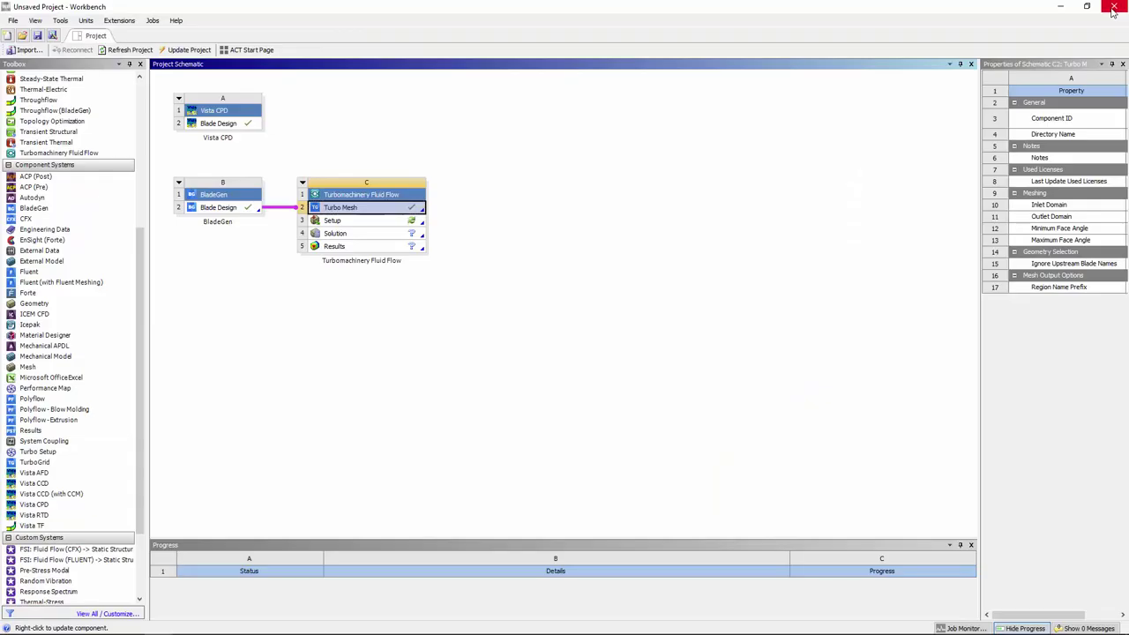
pyautogui.doubleClick(394, 226)
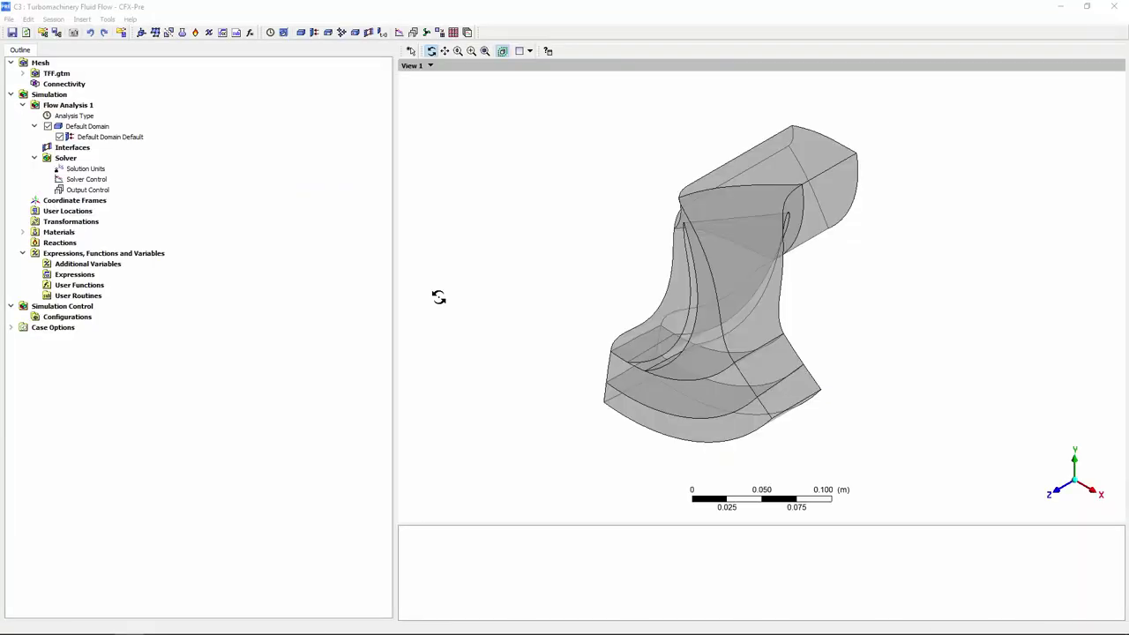
pyautogui.click(107, 19)
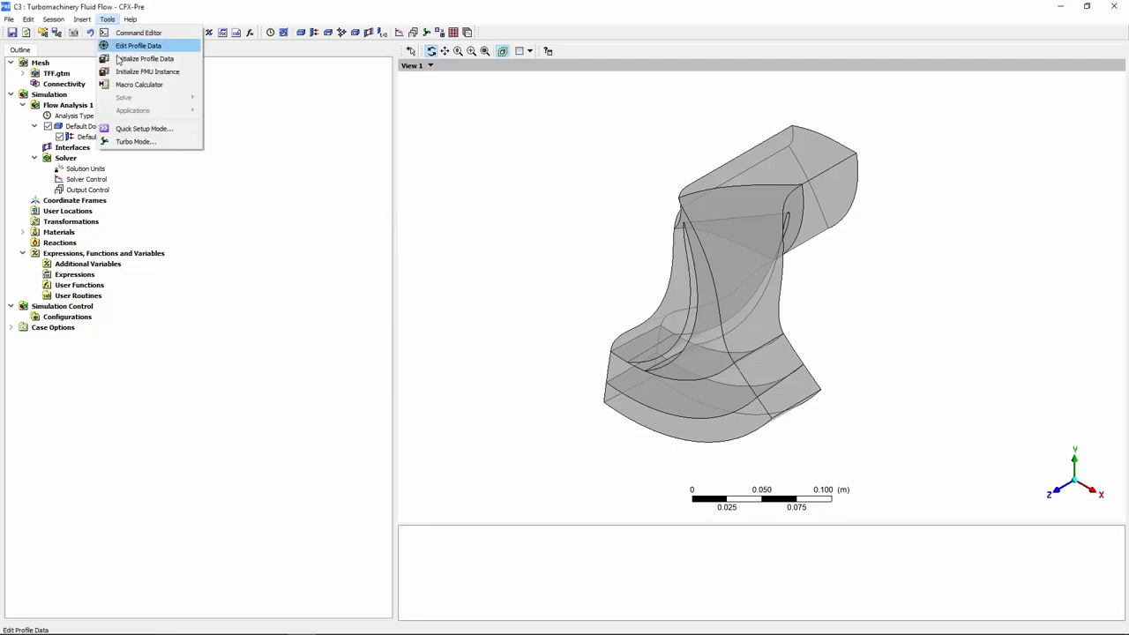
pyautogui.click(144, 143)
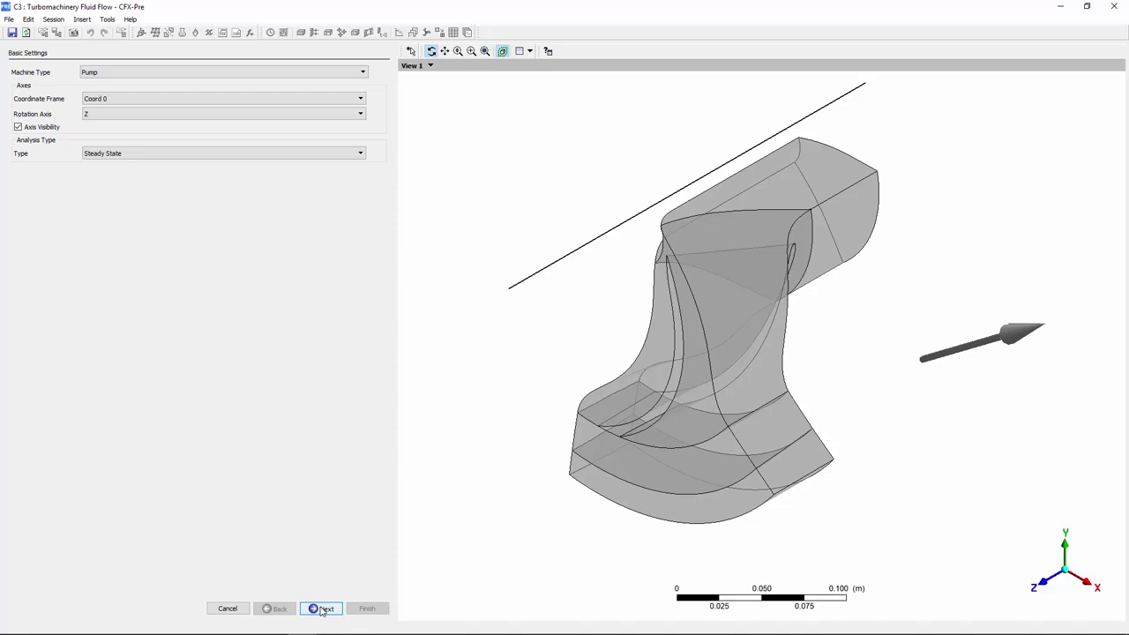
# Step: Give the rotating R1 component a speed of 1450 rev/min
pyautogui.click(322, 609)
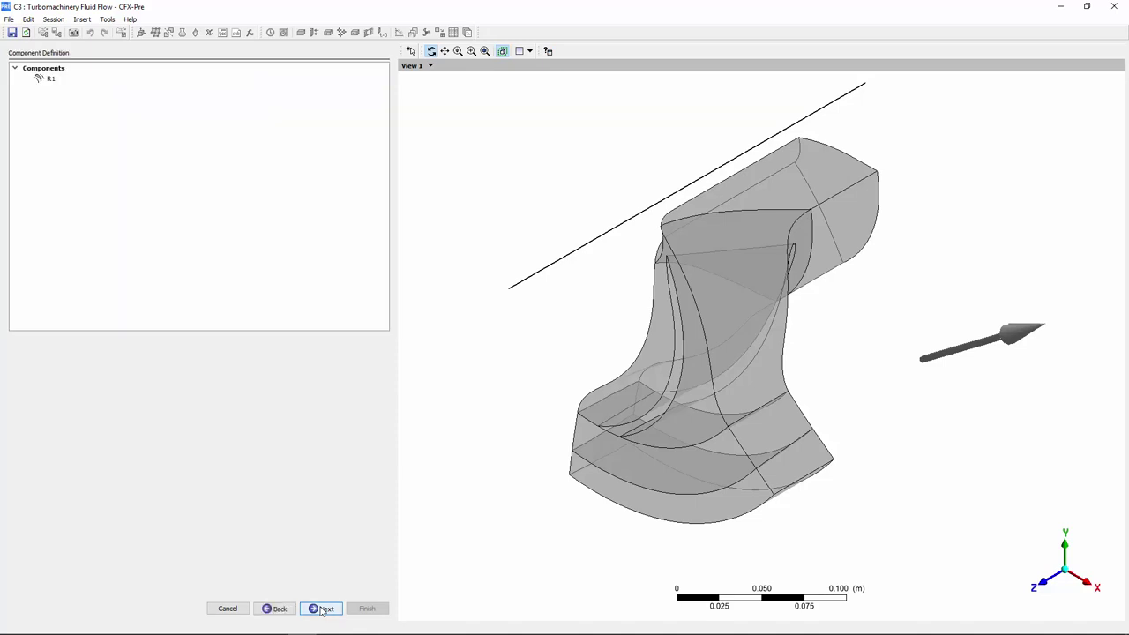
pyautogui.click(51, 80)
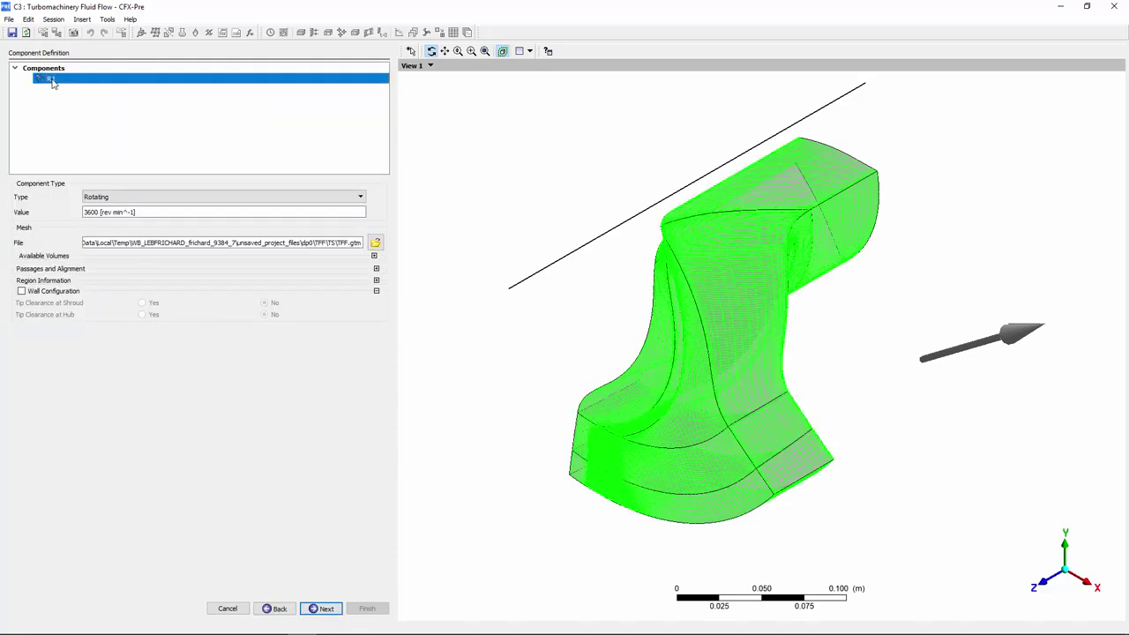
pyautogui.click(122, 213)
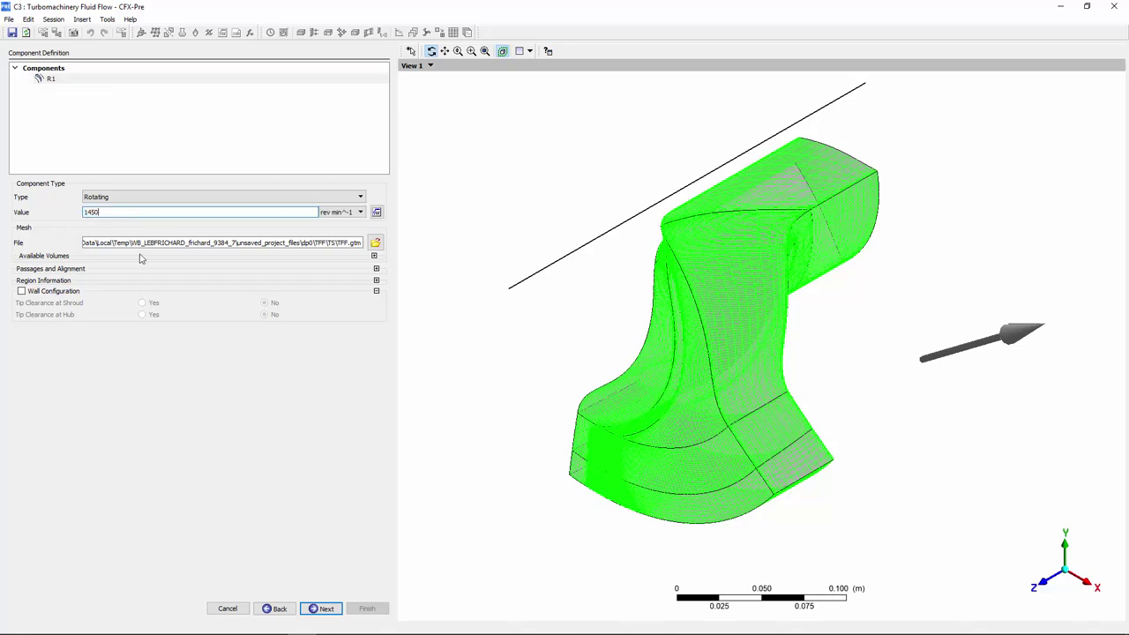
# Step: Set the fluid to Water, reference pressure 0 atm, and Shear Stress Transport turbulence
pyautogui.click(321, 609)
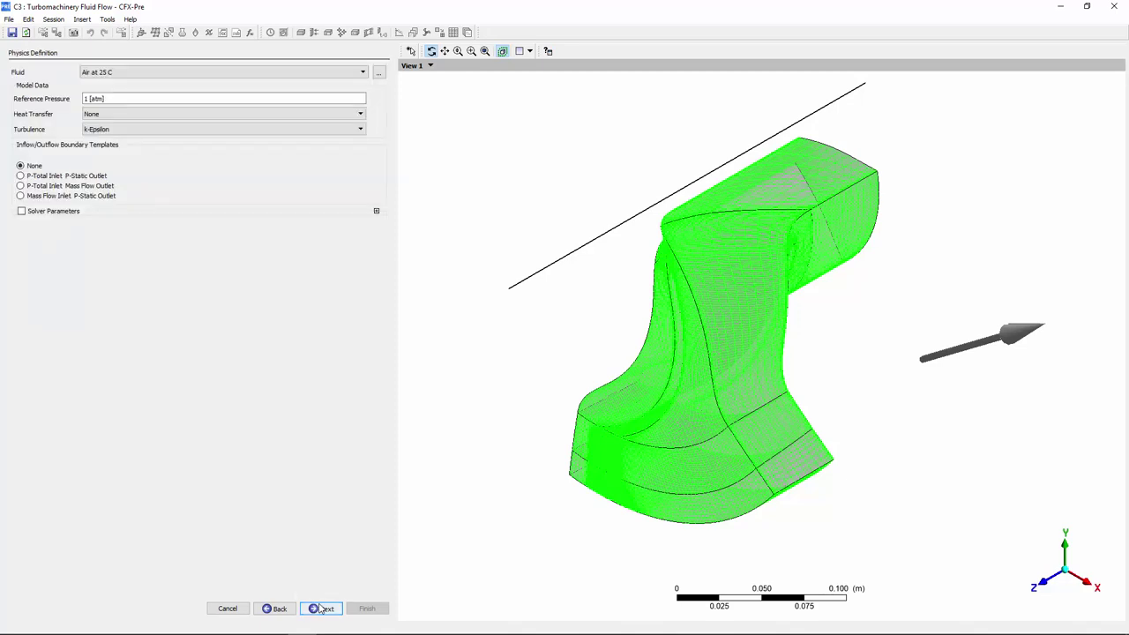
pyautogui.click(282, 72)
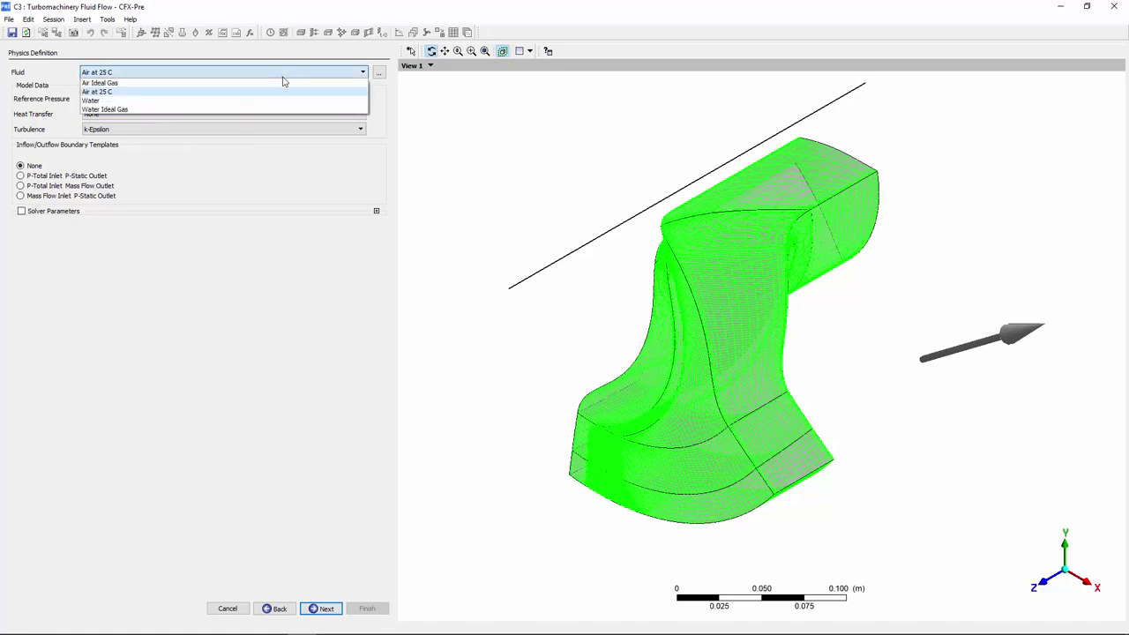
pyautogui.click(272, 100)
pyautogui.click(268, 101)
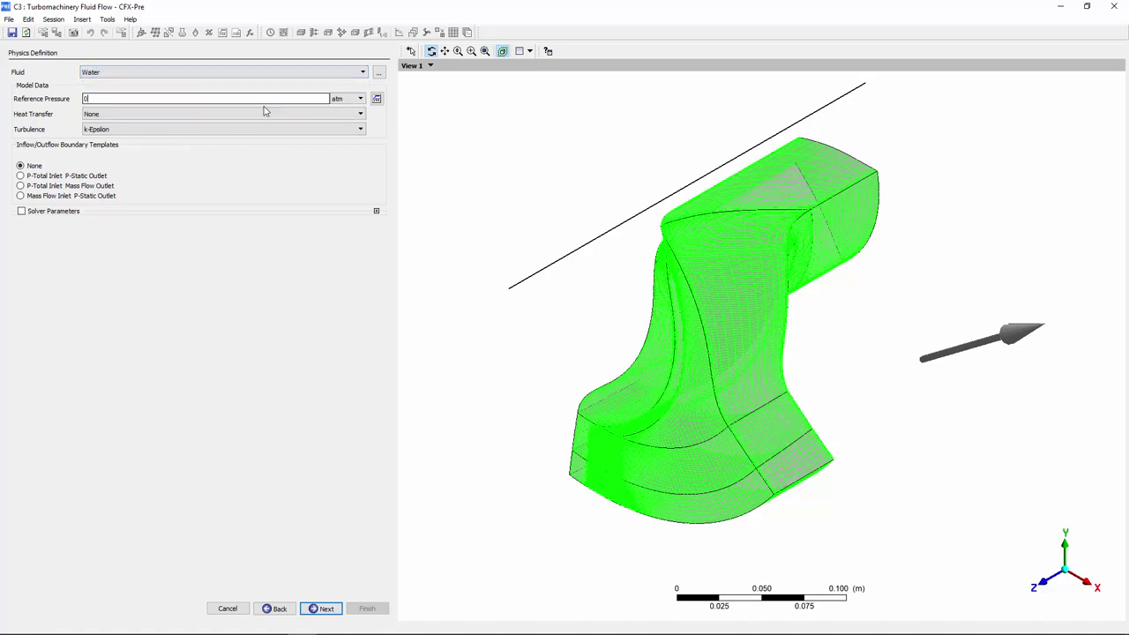
pyautogui.click(239, 130)
pyautogui.click(232, 146)
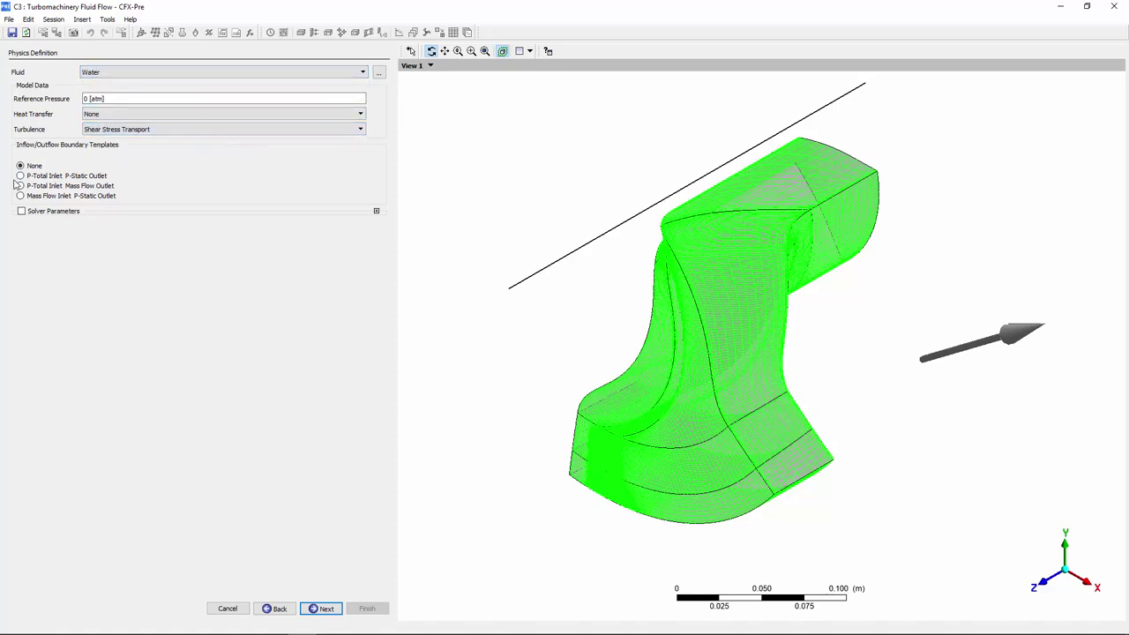
# Step: Use a P-Total inlet with cylindrical direction and a 77.8 kg/s per-machine mass flow outlet
pyautogui.click(19, 185)
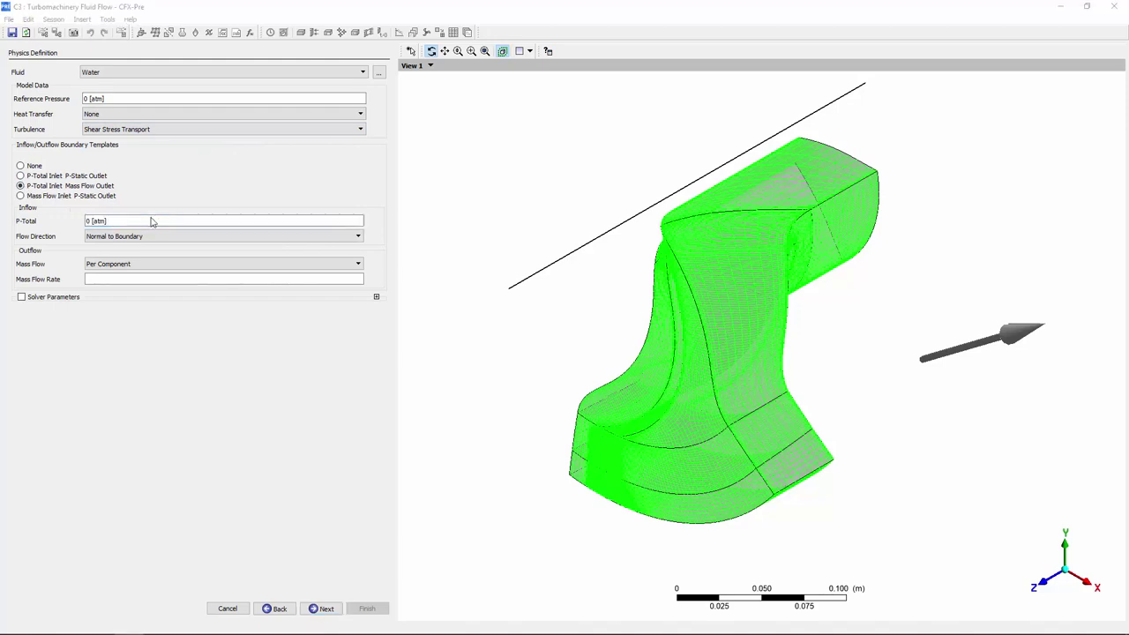
pyautogui.click(115, 236)
pyautogui.click(116, 255)
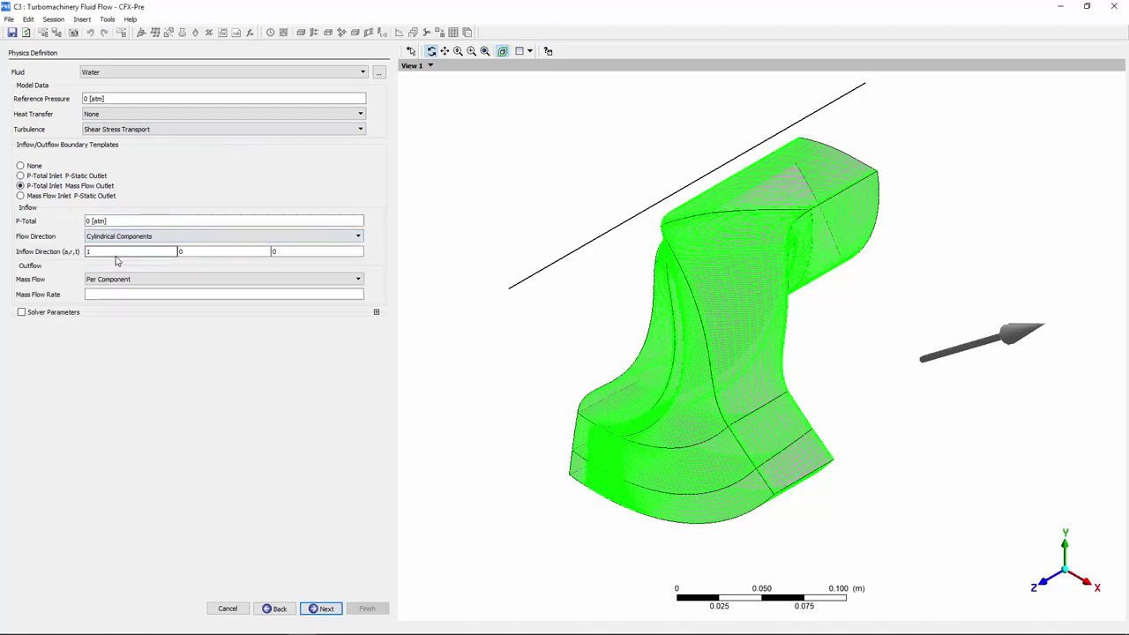
pyautogui.click(115, 278)
pyautogui.click(116, 305)
pyautogui.click(111, 296)
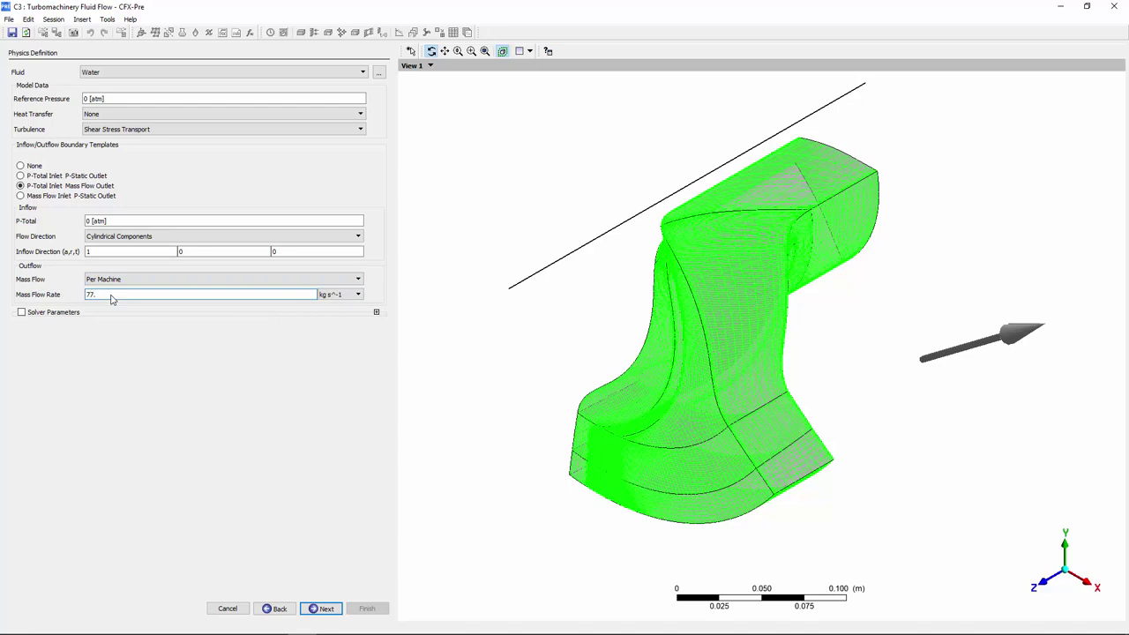
# Step: Enable solver parameters with physical timescale convergence control
pyautogui.click(22, 312)
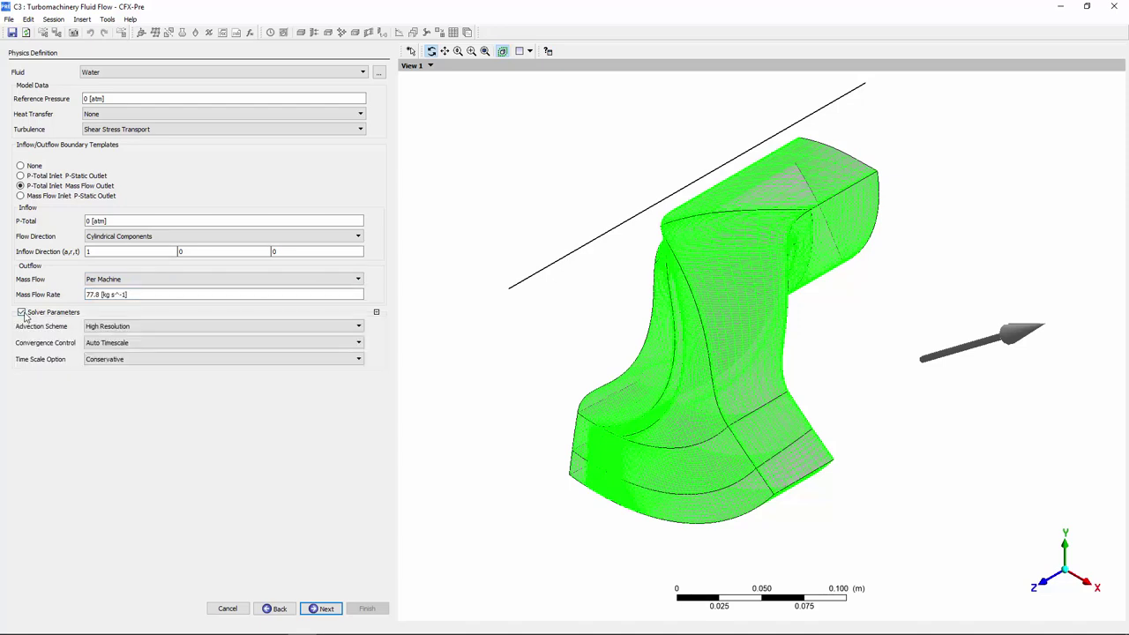
pyautogui.click(114, 342)
pyautogui.click(99, 363)
# Step: Complete the 1e-2 s timescale and advance past the four R1 periodic interfaces to boundary definition
pyautogui.write('e-2')
pyautogui.click(319, 609)
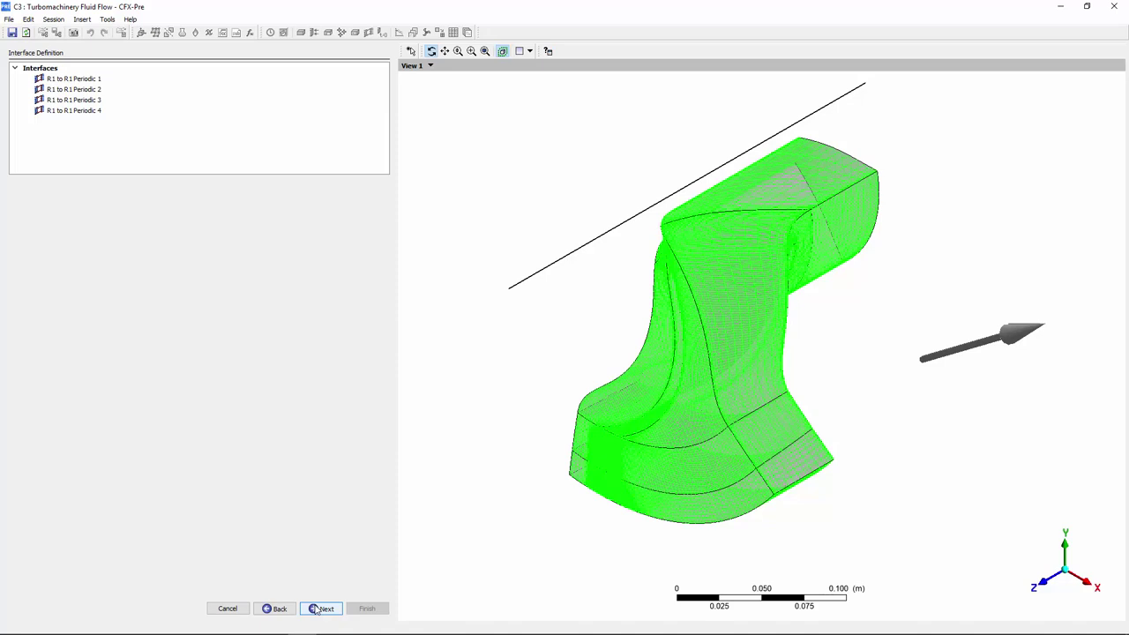
pyautogui.click(315, 609)
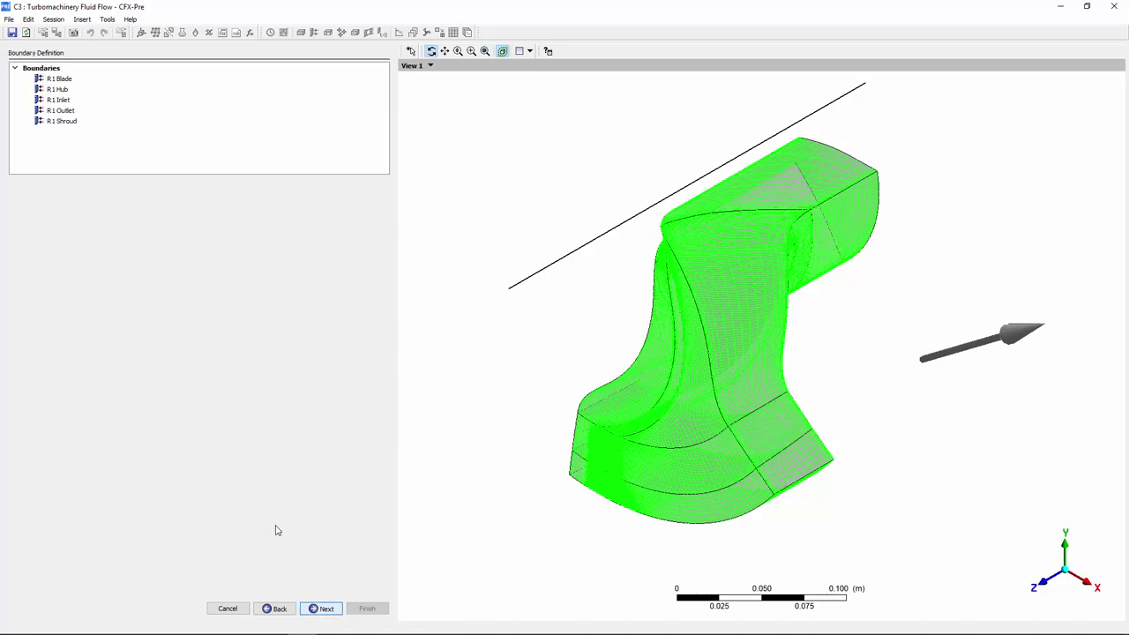
# Step: Remove OUTBlock HUB and HUB DOWNSTREAM from the R1 Hub location, keeping INBlock HUB and Passage HUB
pyautogui.click(62, 90)
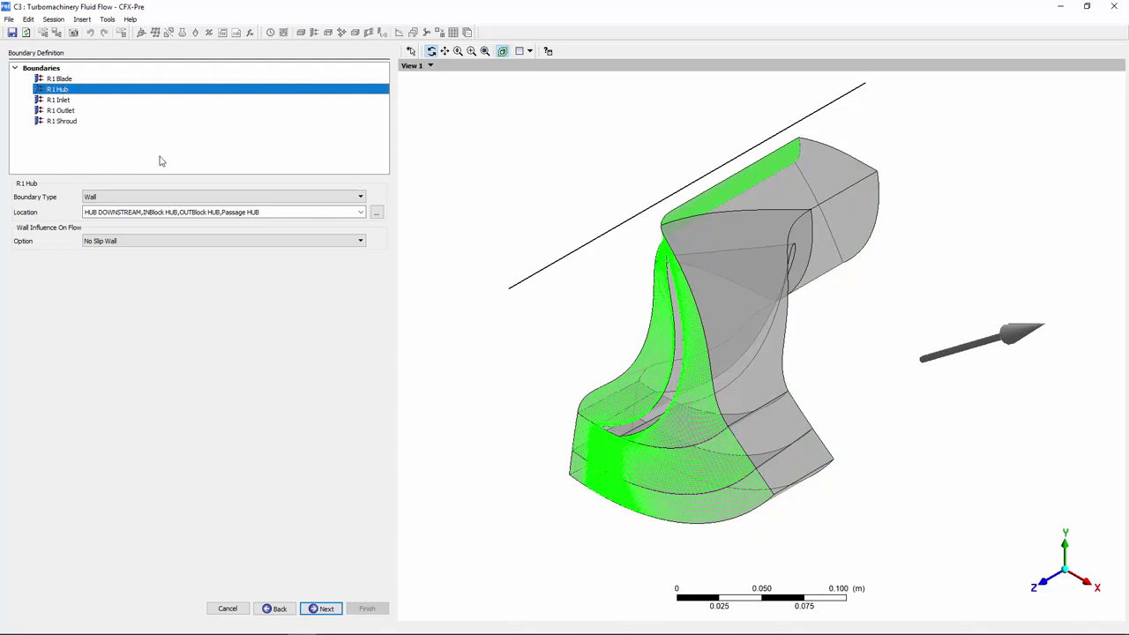
pyautogui.click(375, 214)
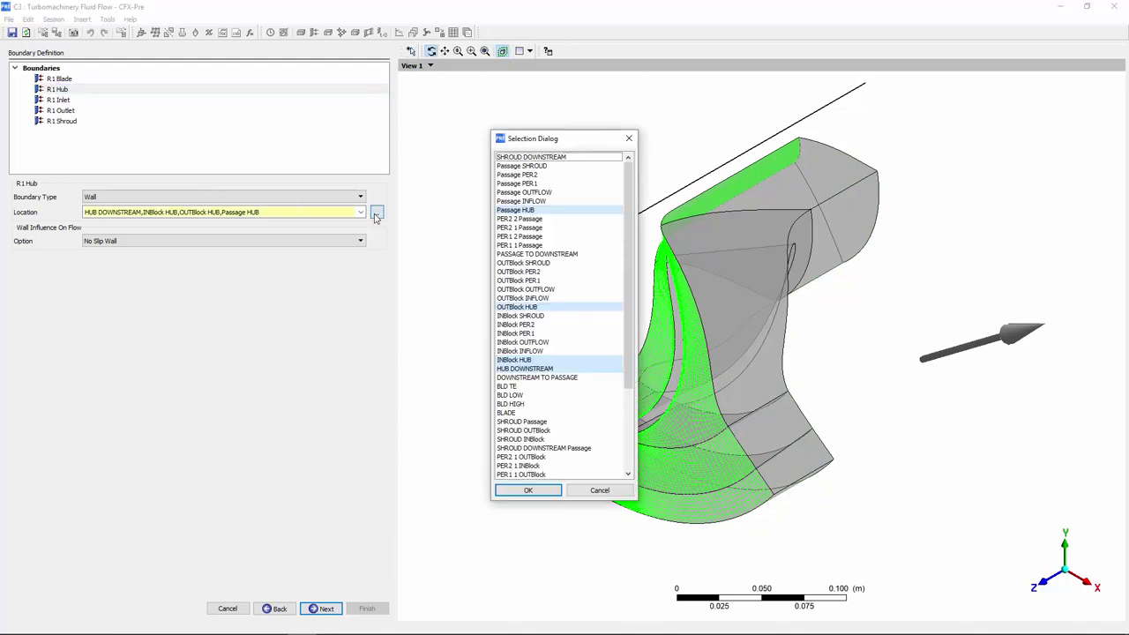
pyautogui.keyDown('ctrl'); pyautogui.click(520, 307); pyautogui.keyUp('ctrl')
pyautogui.keyDown('ctrl'); pyautogui.click(516, 370); pyautogui.keyUp('ctrl')
pyautogui.click(525, 489)
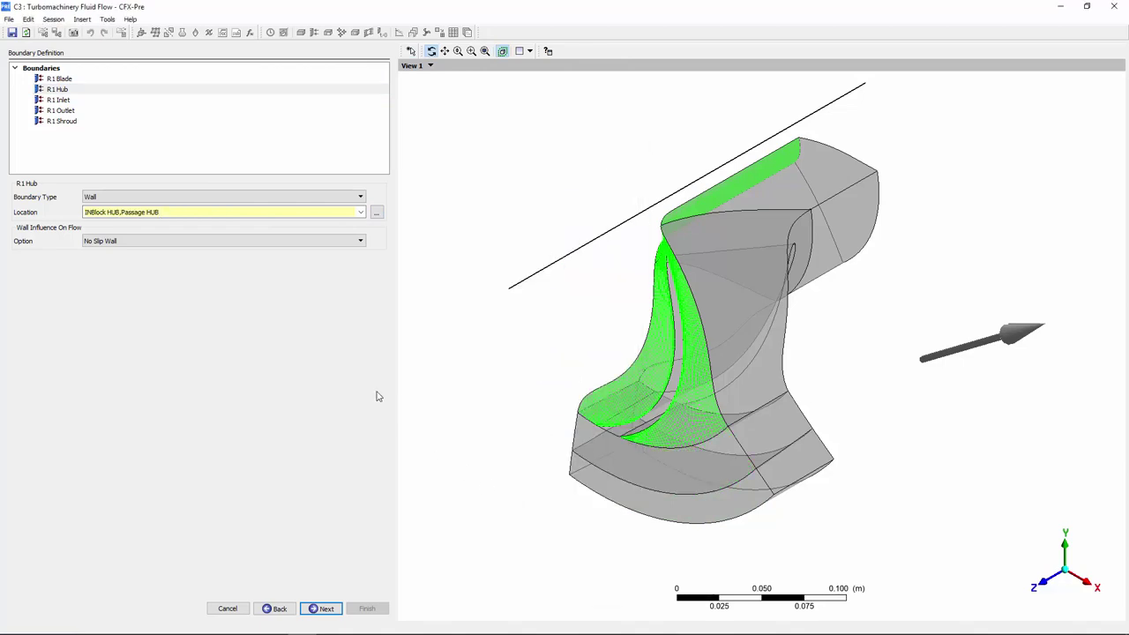
# Step: Create the R1 Hub Outlet boundary as a No Slip Wall on OUTBlock HUB and HUB DOWNSTREAM
pyautogui.click(41, 71)
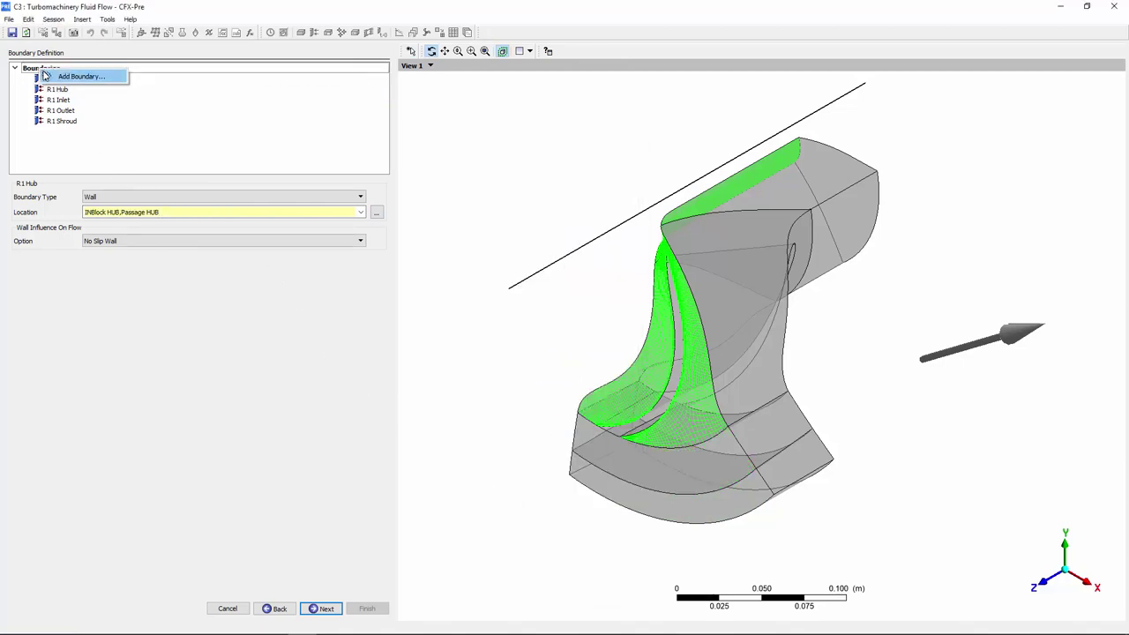
pyautogui.click(48, 78)
pyautogui.write('R1 Hub Outlet')
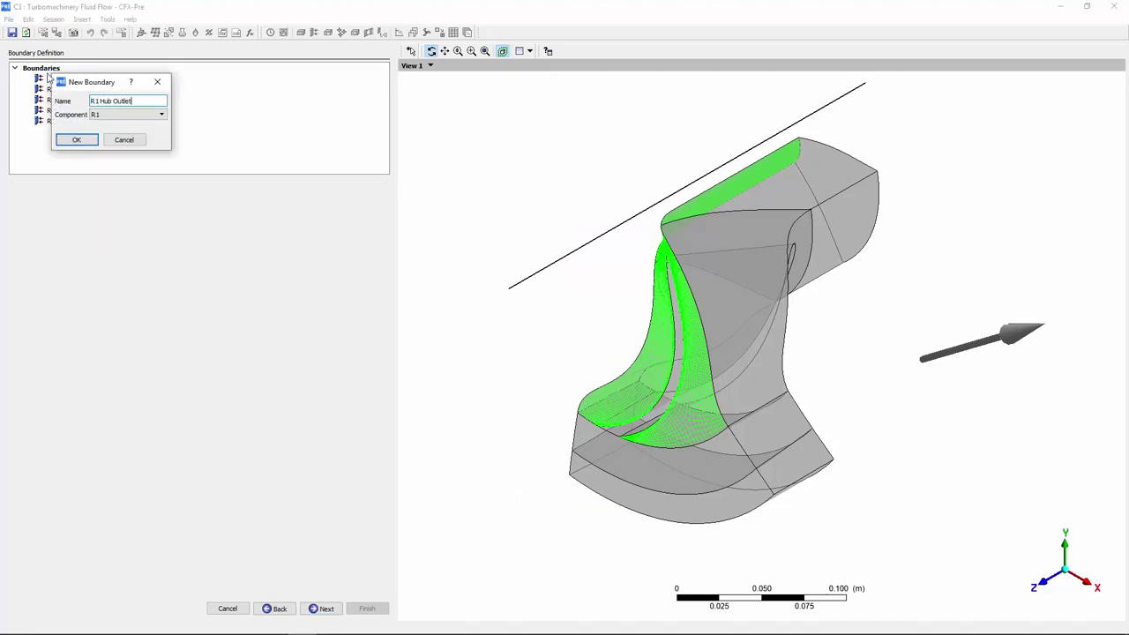
pyautogui.press('Return')
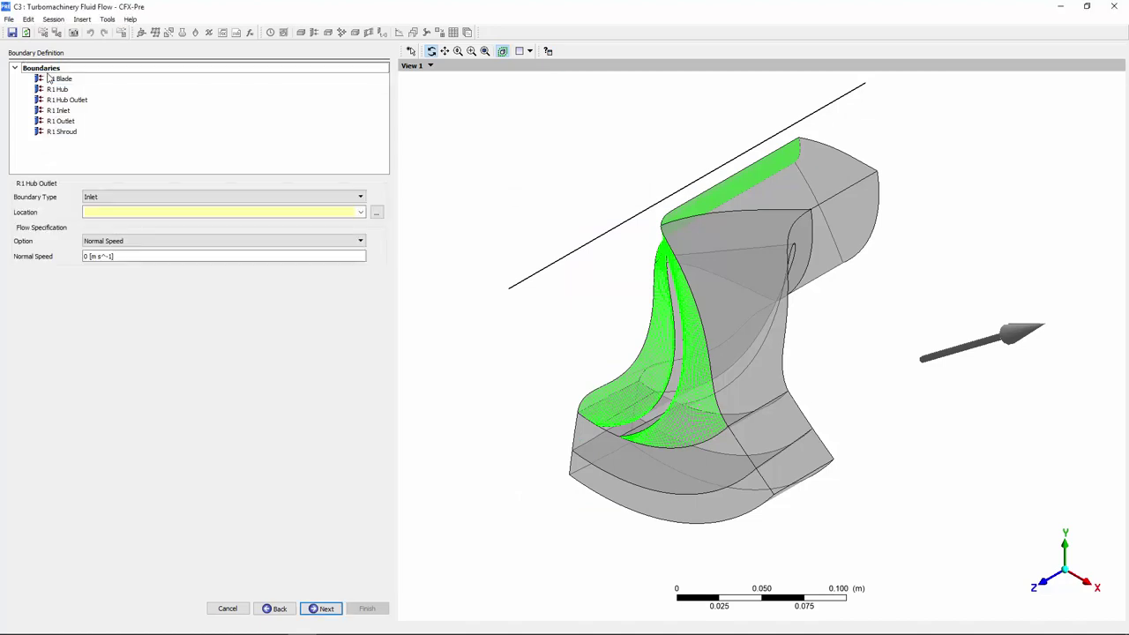
pyautogui.click(113, 196)
pyautogui.click(111, 228)
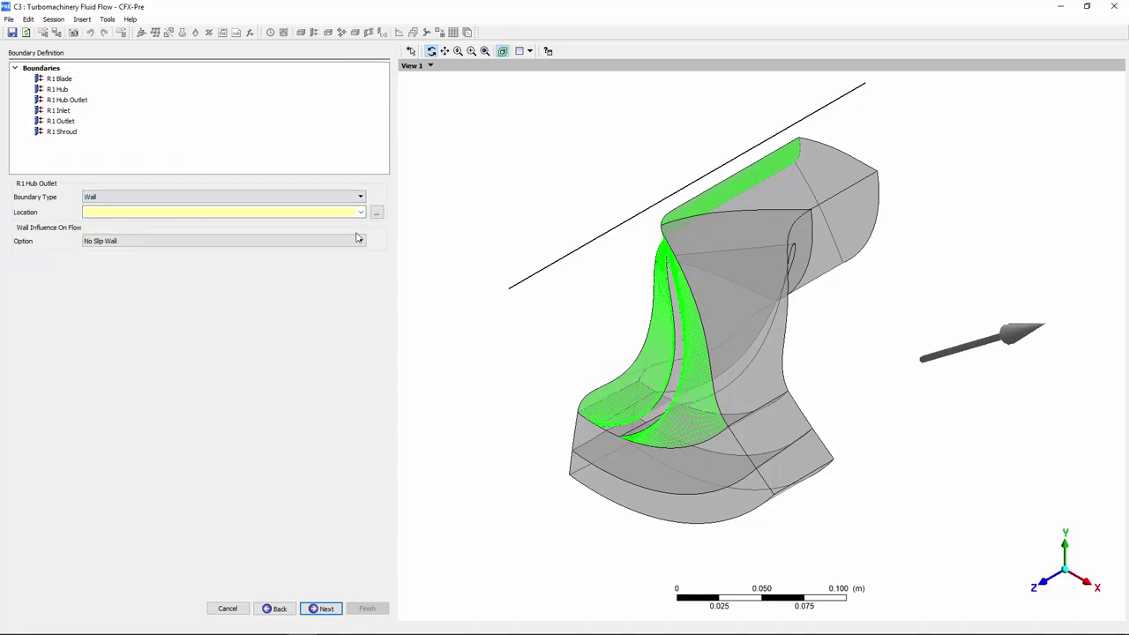
pyautogui.click(377, 213)
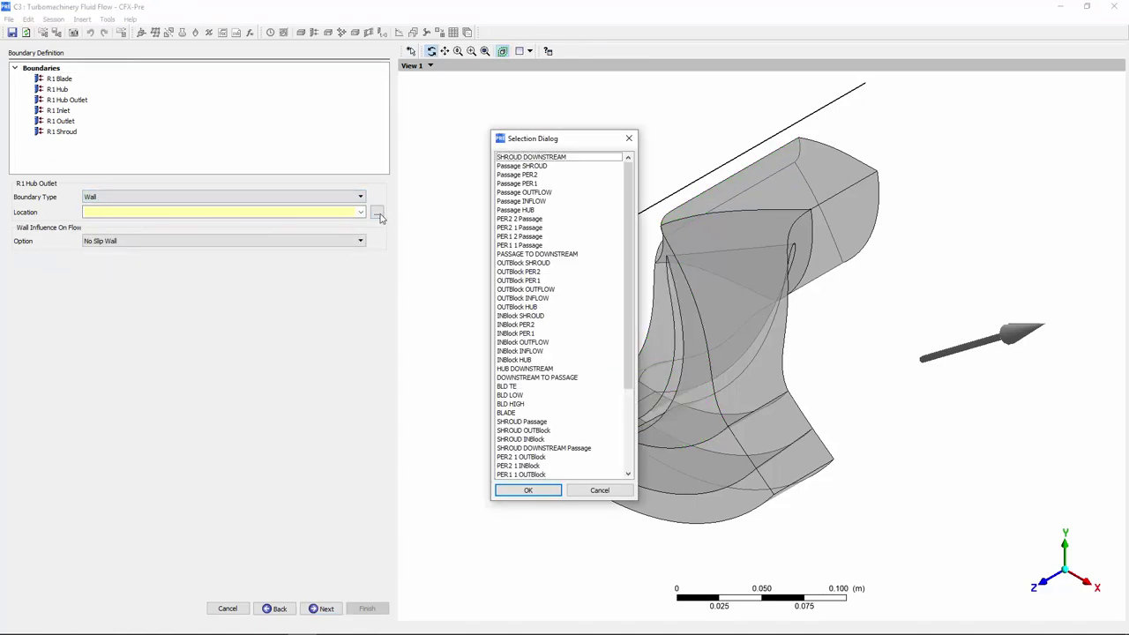
pyautogui.click(515, 306)
pyautogui.keyDown('ctrl'); pyautogui.click(509, 370); pyautogui.keyUp('ctrl')
pyautogui.click(524, 491)
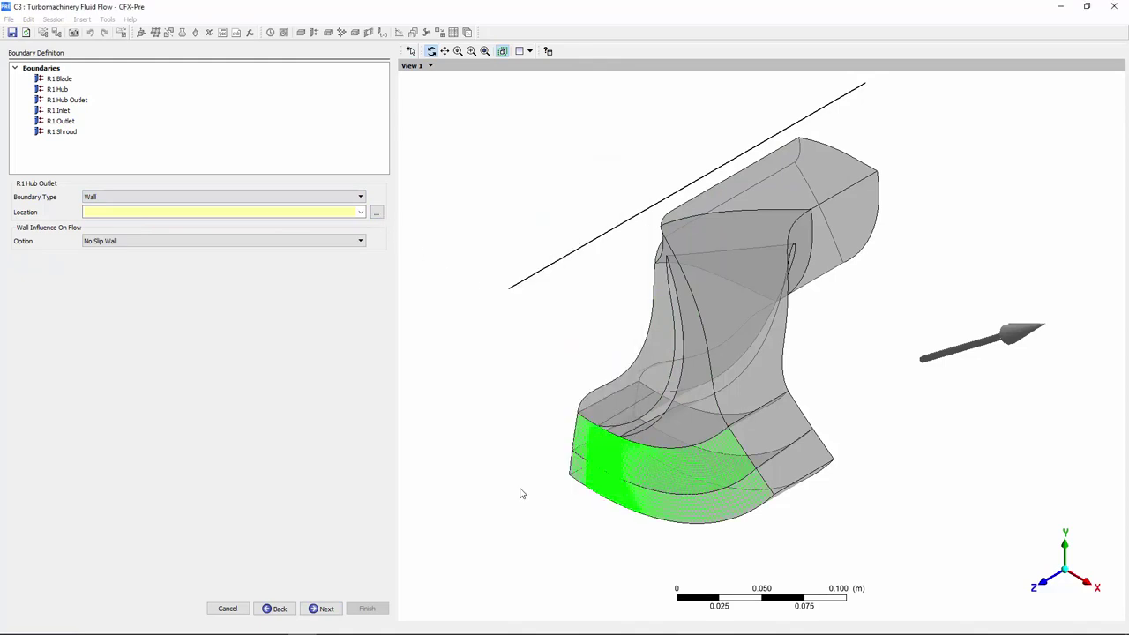
pyautogui.click(353, 241)
pyautogui.press('Escape')
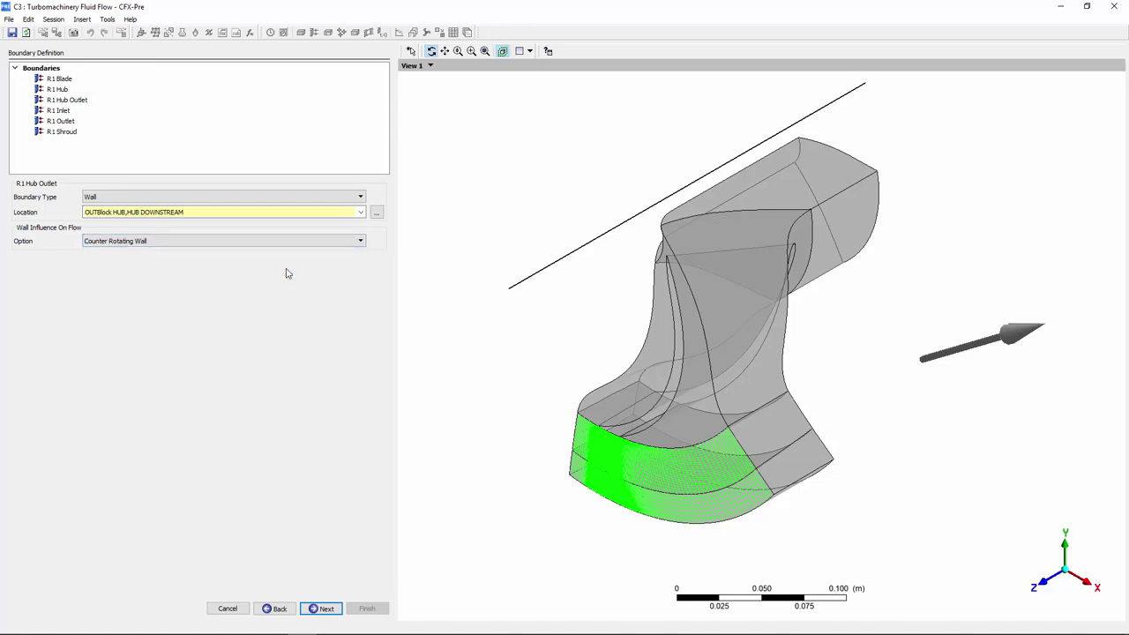
# Step: Finish the turbo wizard and set the Solver Control RMS residual target to 0.00001
pyautogui.click(324, 609)
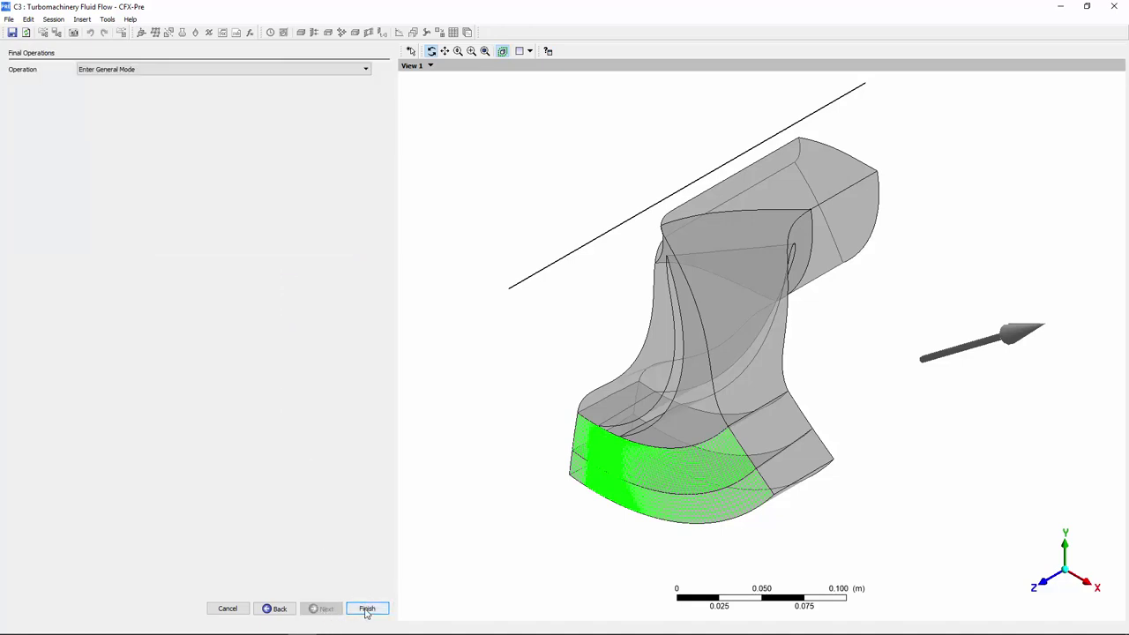
pyautogui.click(367, 611)
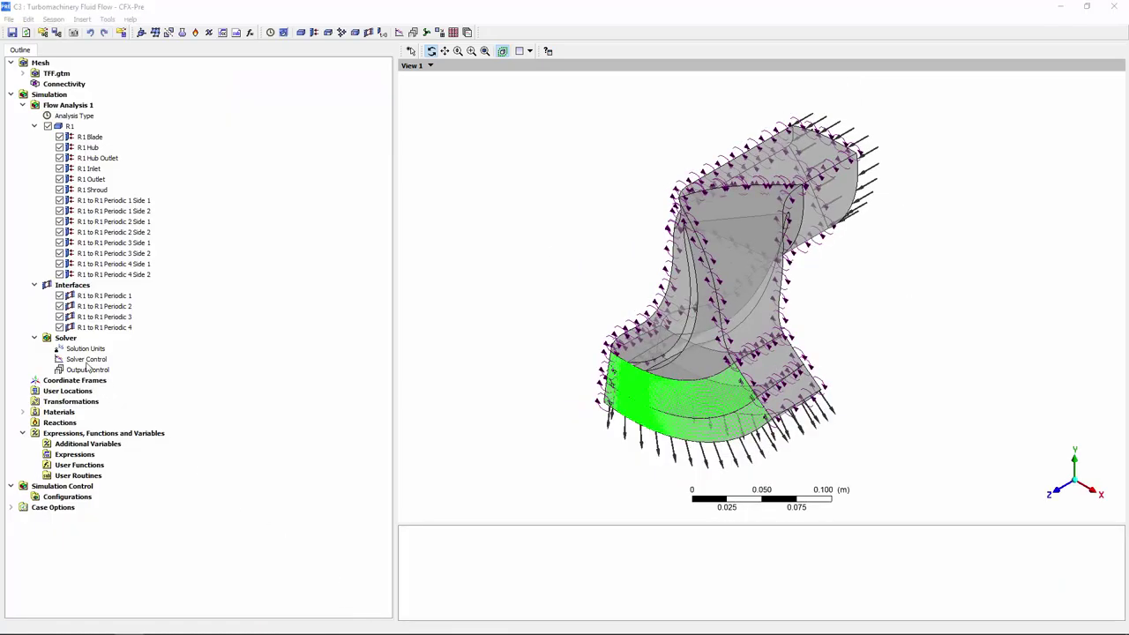
pyautogui.doubleClick(87, 359)
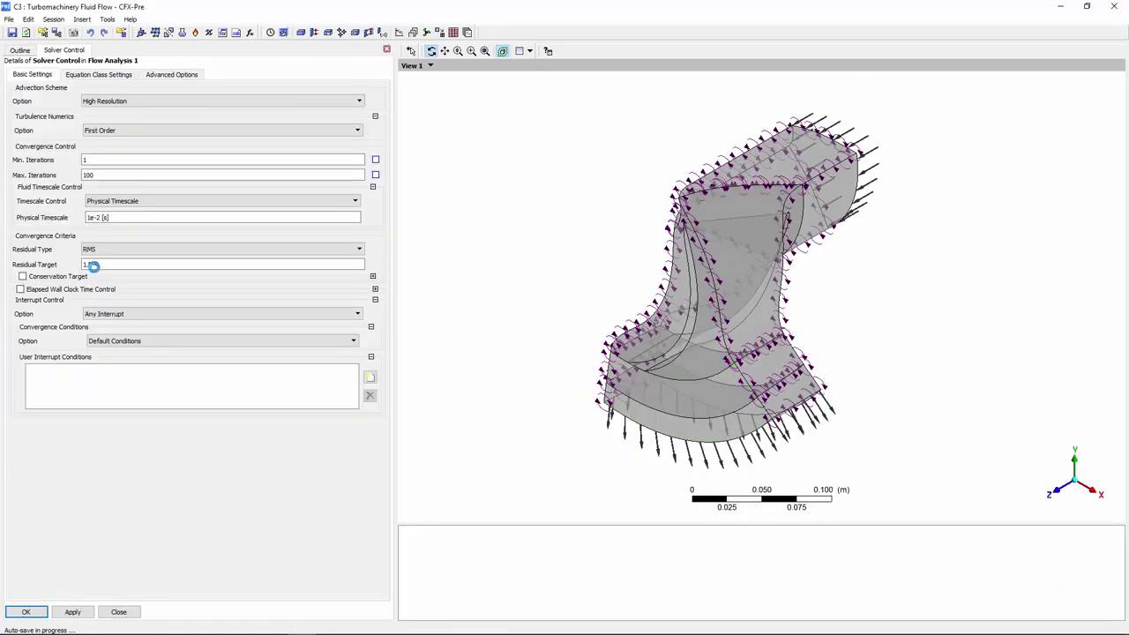
pyautogui.click(93, 267)
pyautogui.click(95, 264)
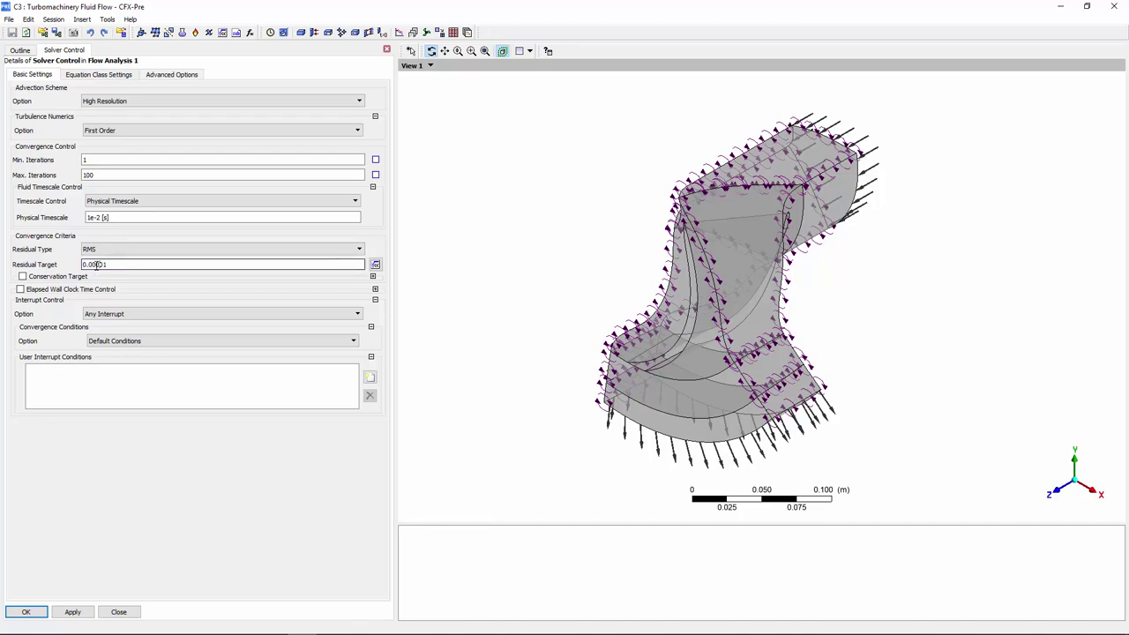
pyautogui.click(27, 613)
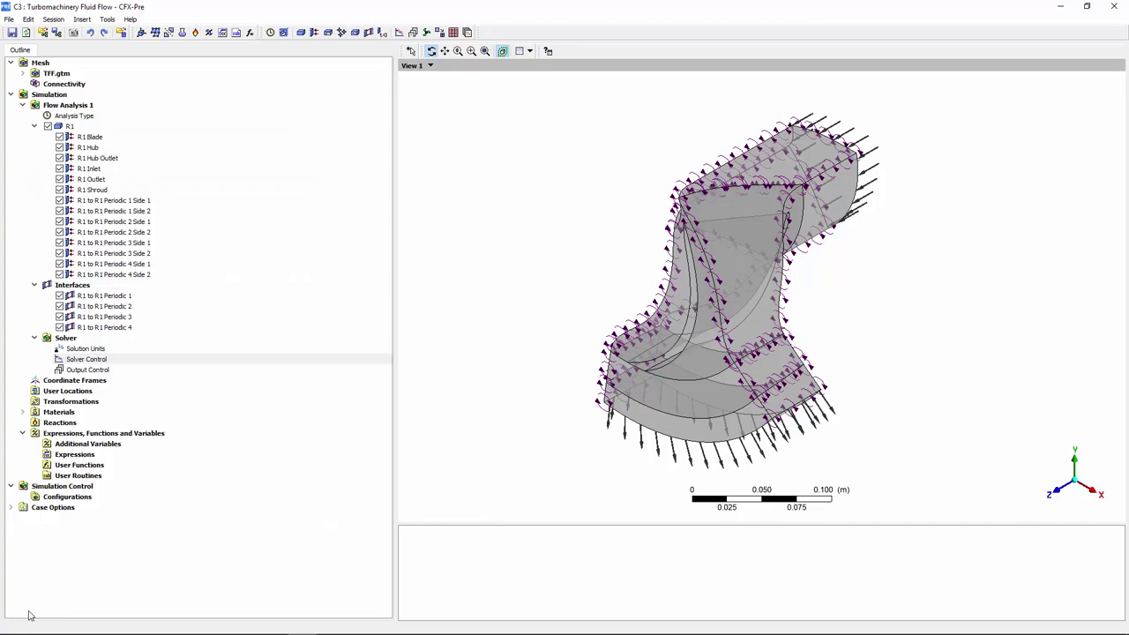
# Step: Insert a new expression named 'head'
pyautogui.rightClick(74, 454)
pyautogui.moveTo(104, 462)
pyautogui.click(209, 463)
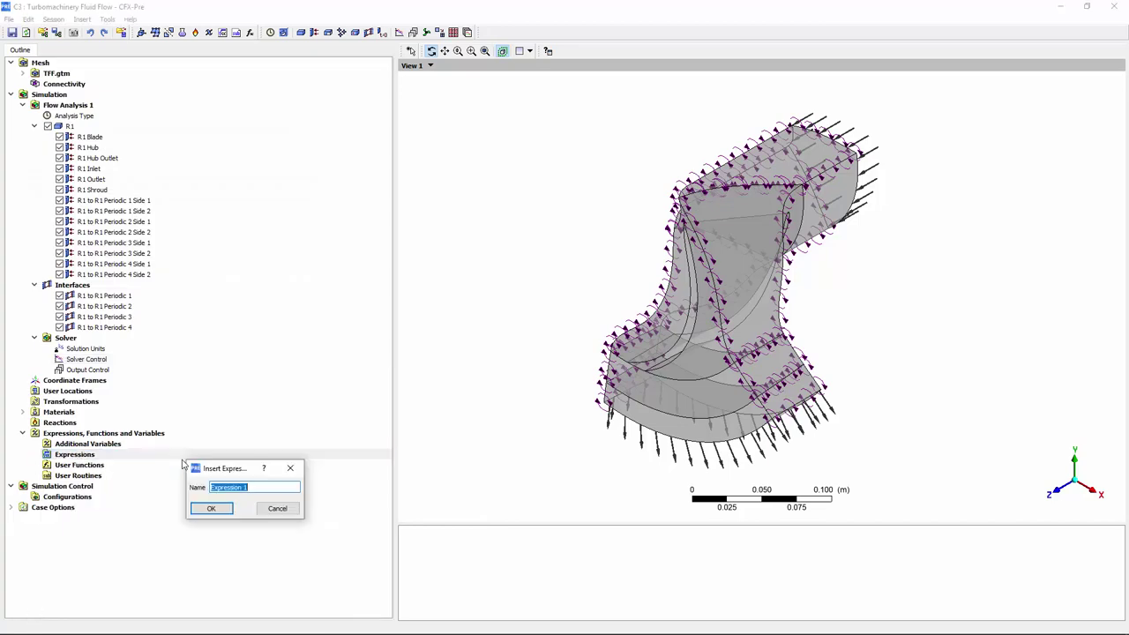
pyautogui.write('head')
pyautogui.click(228, 509)
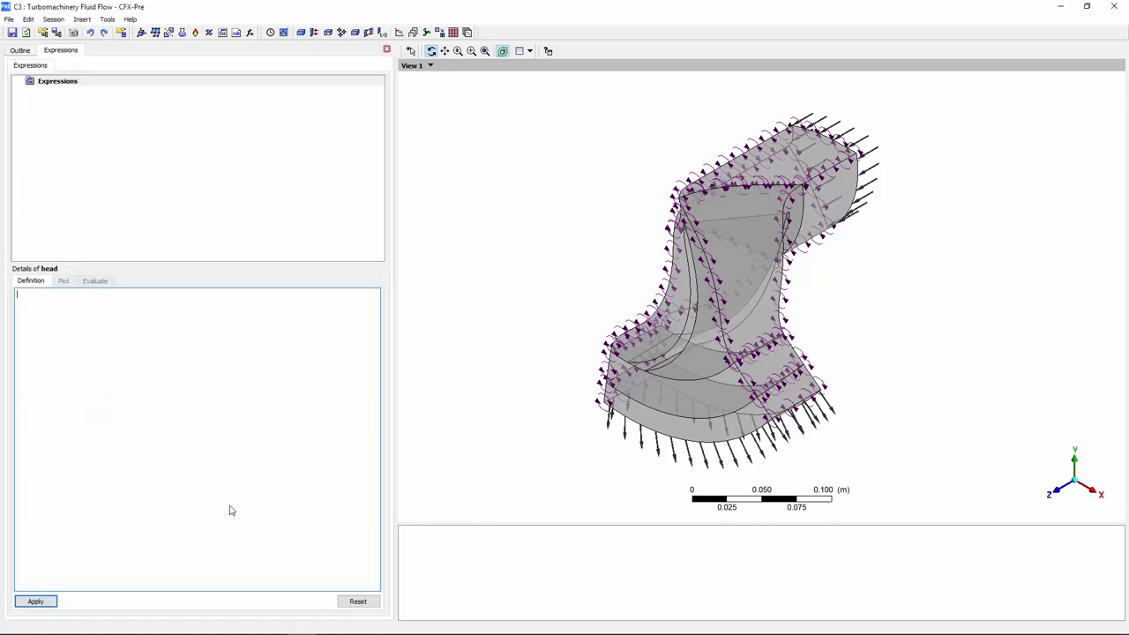
# Step: Enter massFlowAve of Total Pressure in Stn Frame at R1 Outlet as the first term
pyautogui.rightClick(86, 314)
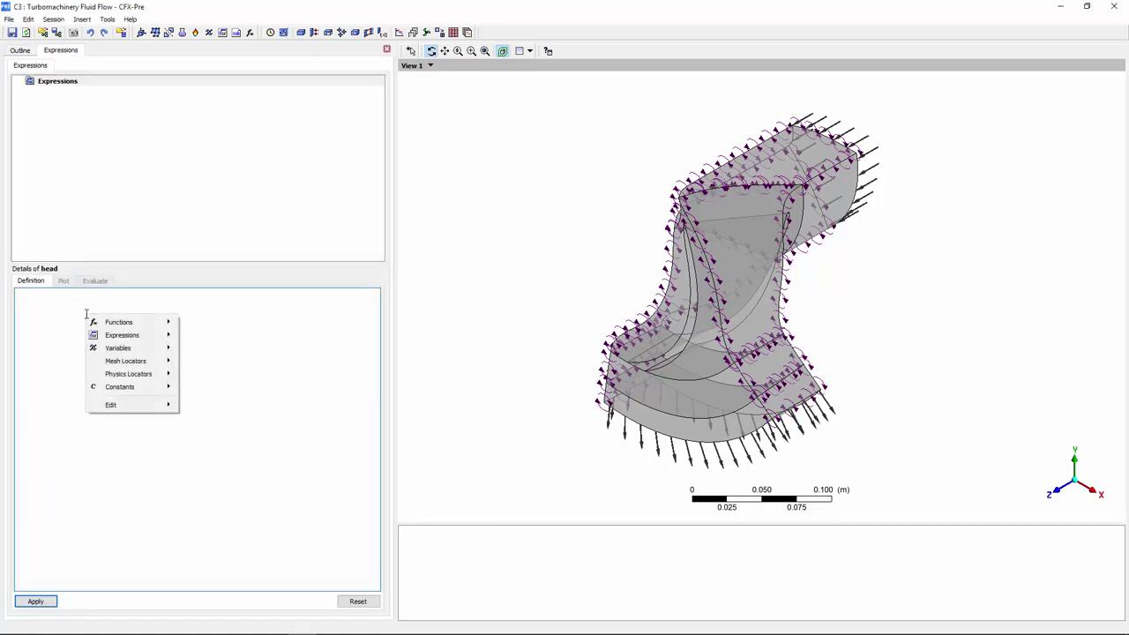
pyautogui.moveTo(124, 324)
pyautogui.moveTo(203, 338)
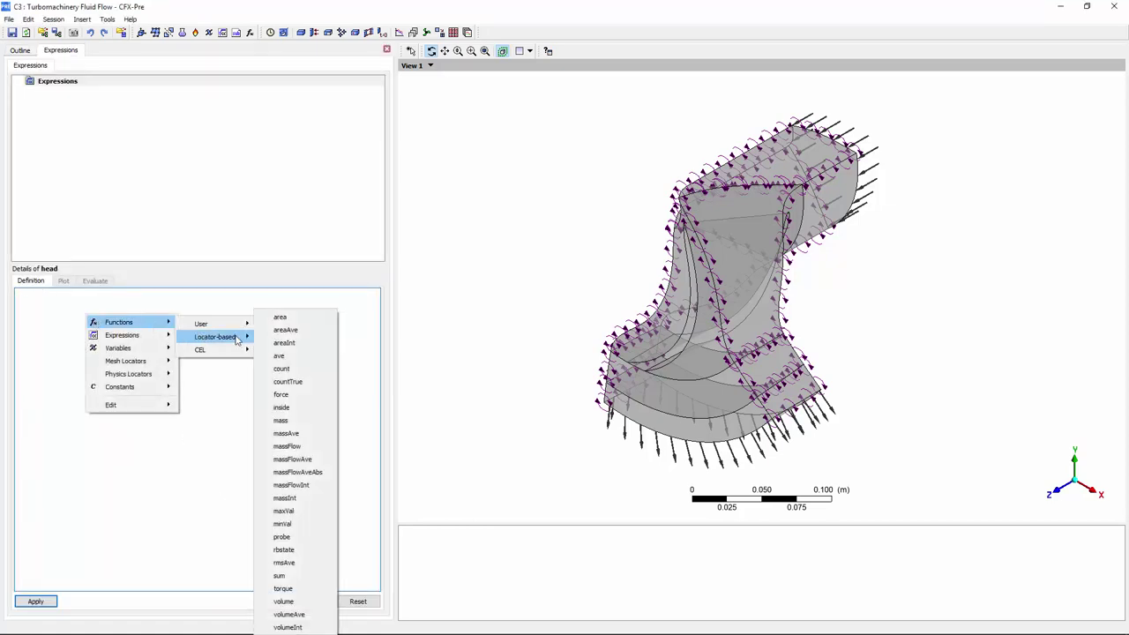
pyautogui.click(308, 462)
pyautogui.rightClick(64, 294)
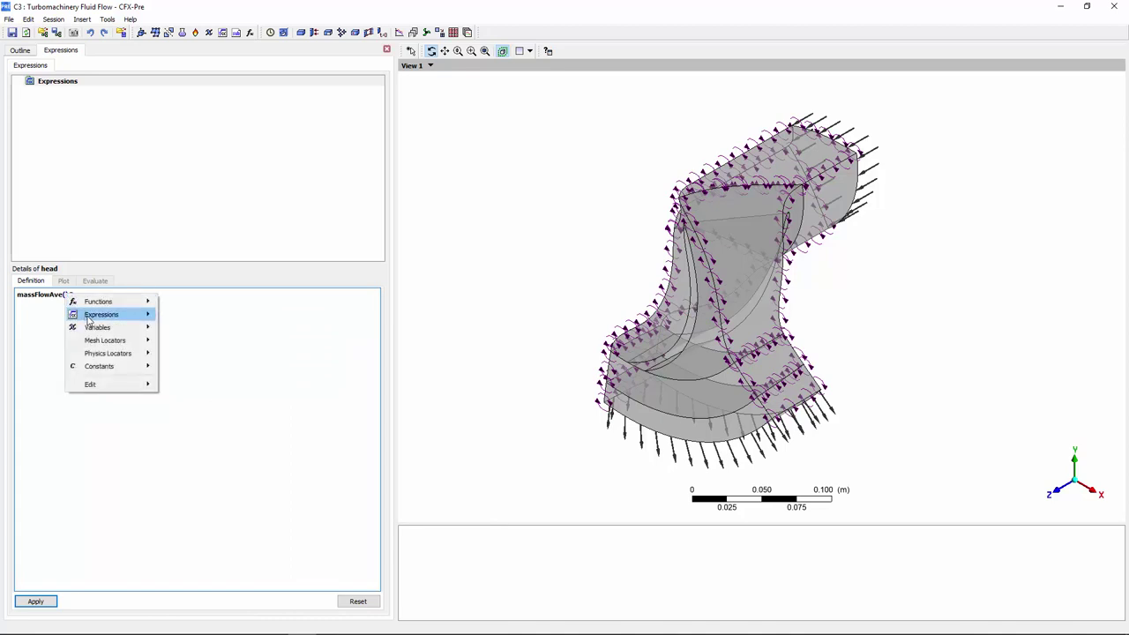
pyautogui.moveTo(98, 328)
pyautogui.moveTo(272, 540)
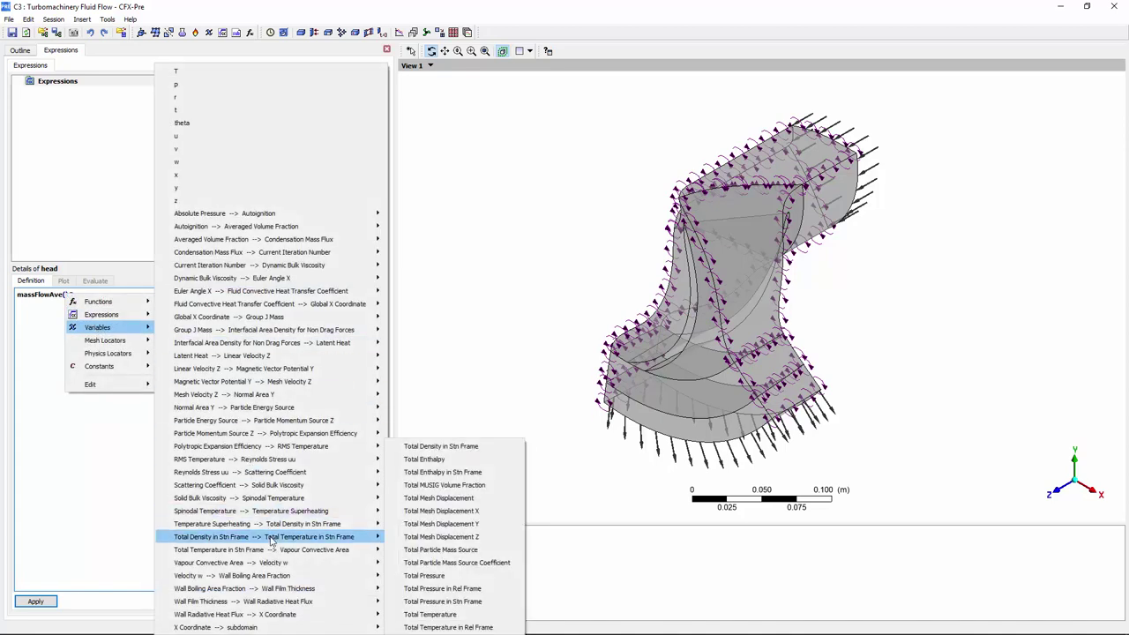
pyautogui.click(457, 601)
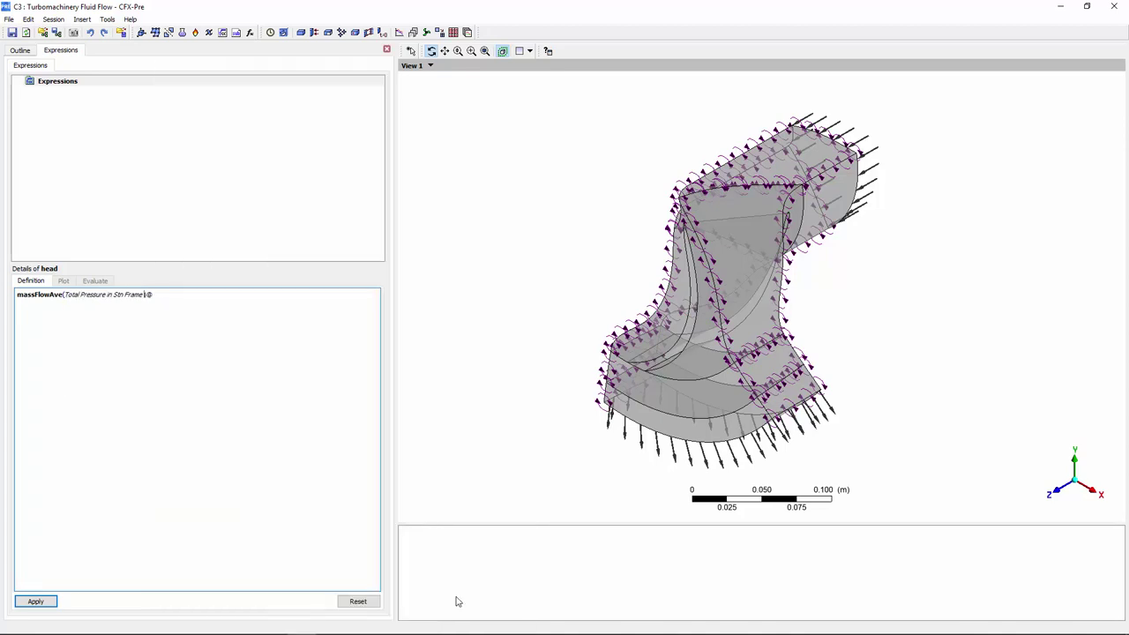
pyautogui.rightClick(175, 297)
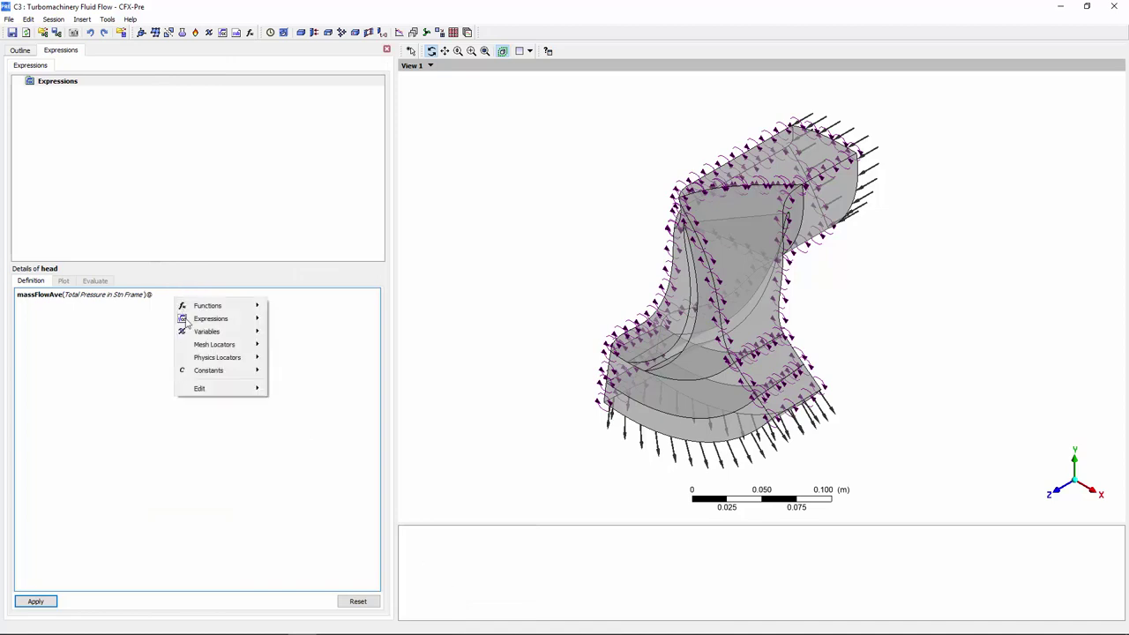
pyautogui.moveTo(218, 358)
pyautogui.moveTo(287, 359)
pyautogui.click(359, 417)
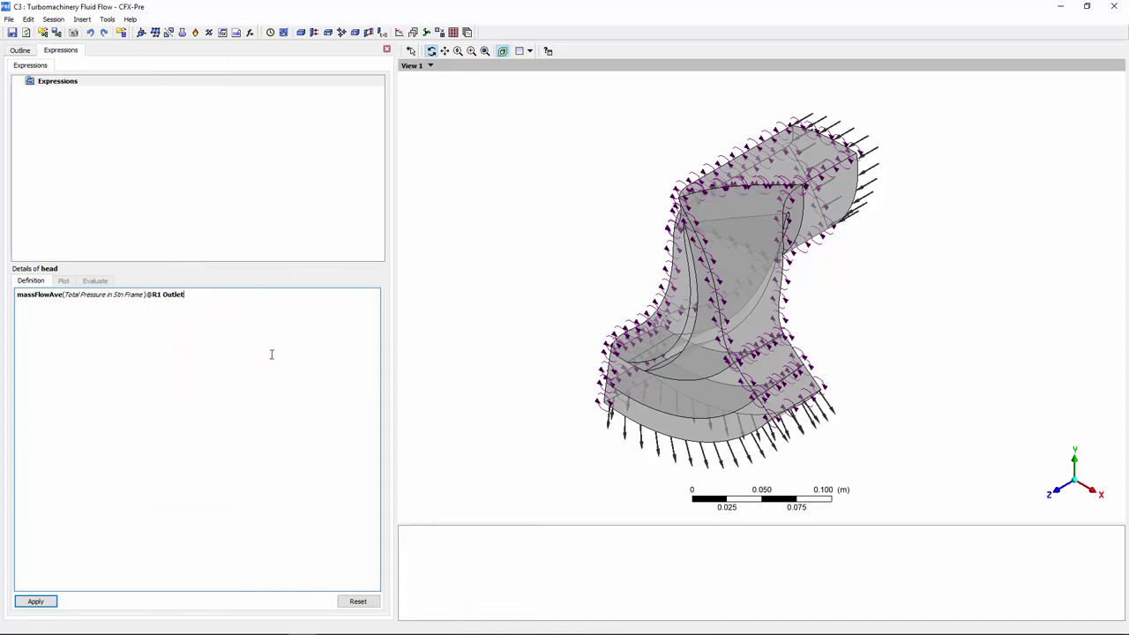
# Step: Subtract the R1 Inlet term, divide by outlet density times g, and apply
pyautogui.moveTo(201, 295); pyautogui.dragTo(21, 296)
pyautogui.hotkey('ctrl', 'c')
pyautogui.click(17, 296)
pyautogui.hotkey('ctrl', 'v')
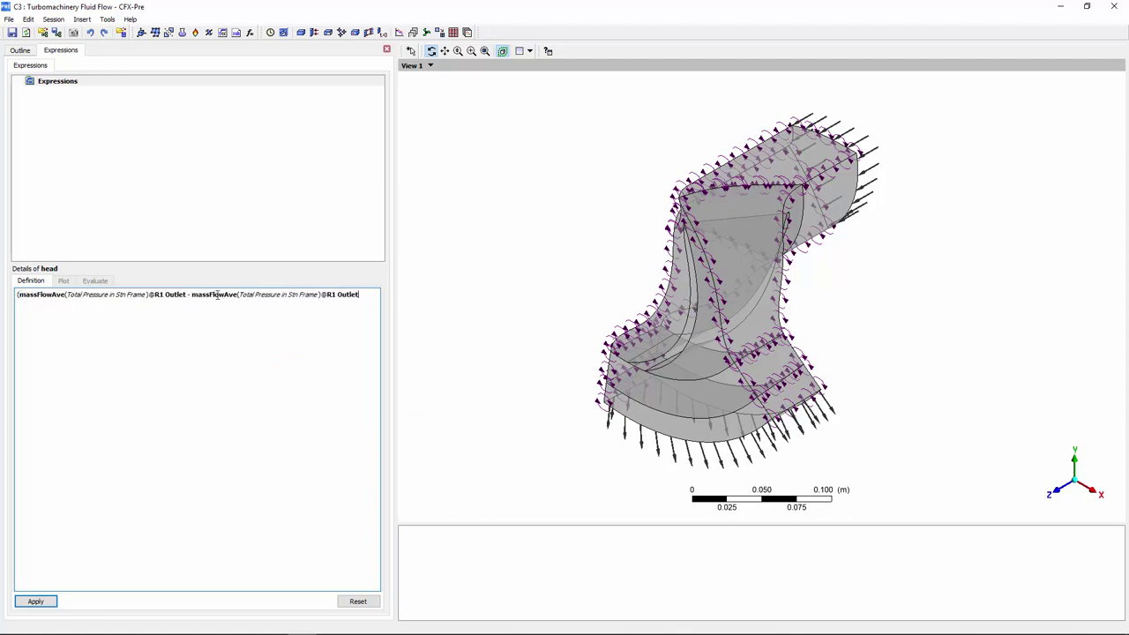
pyautogui.write('Inlet)/(ave(Density)@ R1 Outlet*g)')
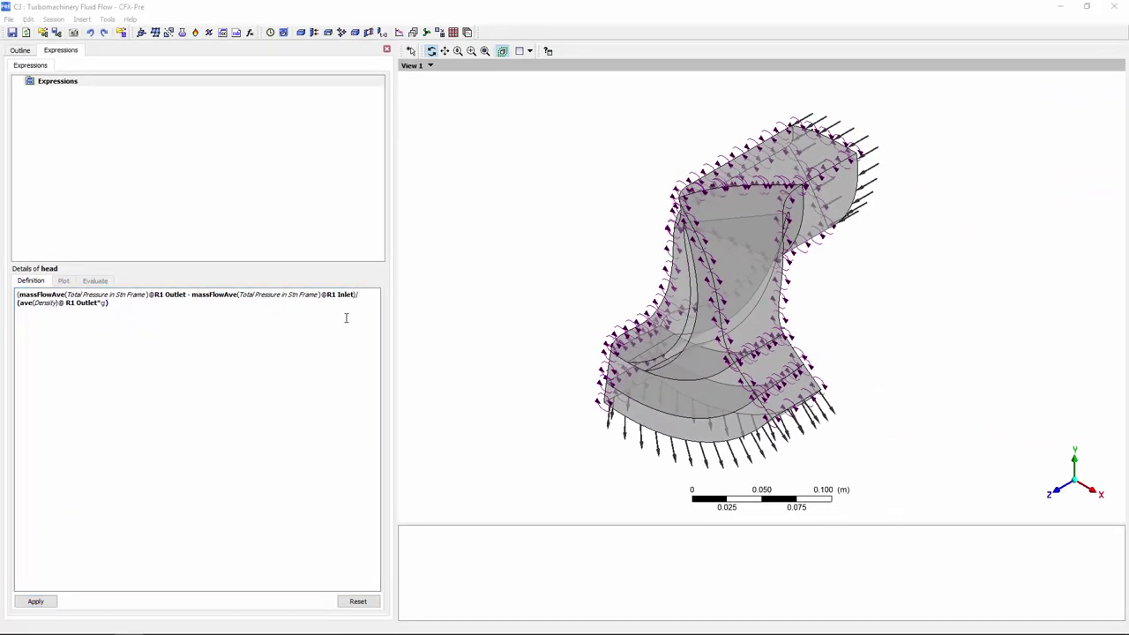
pyautogui.click(41, 605)
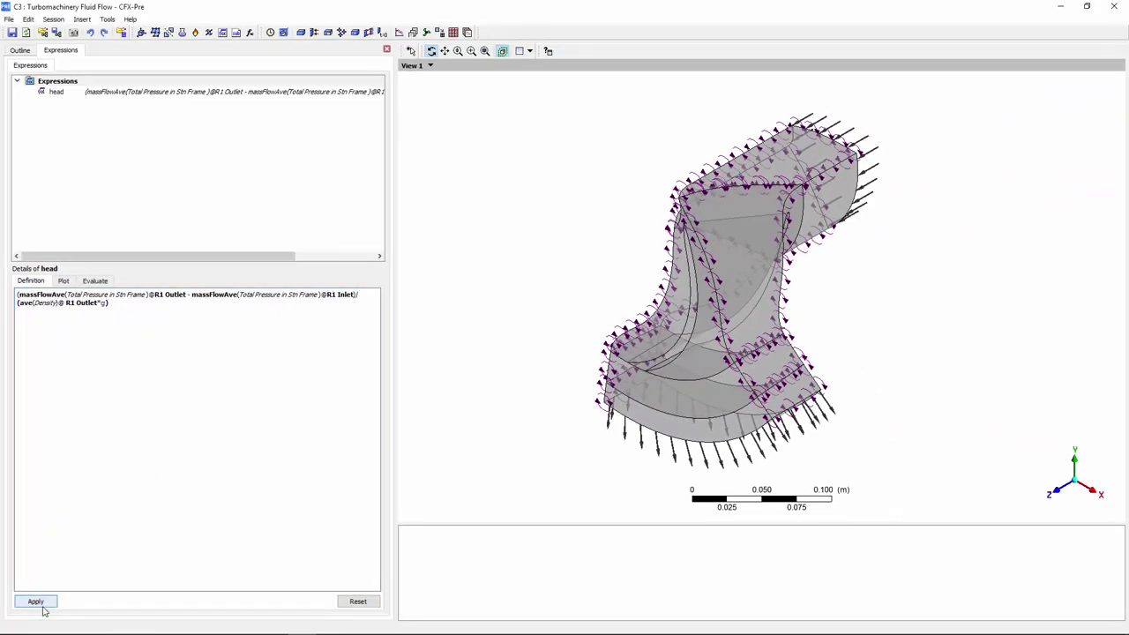
# Step: In Output Control, enable Monitor Objects and add monitor head_1 tracking the expression 'head'
pyautogui.click(20, 50)
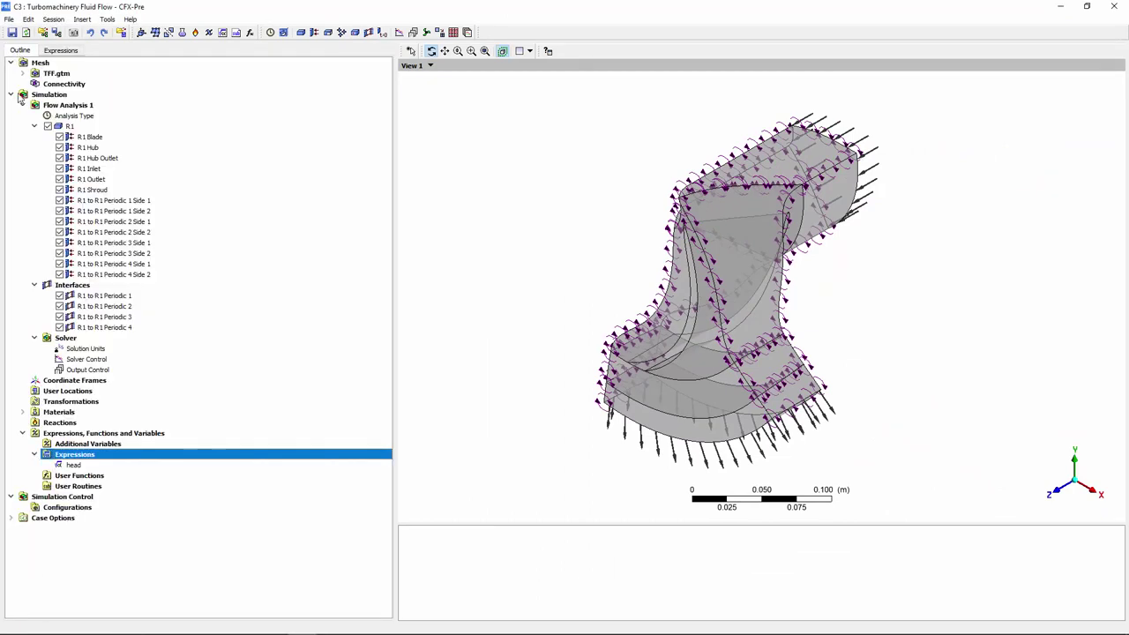
pyautogui.doubleClick(73, 370)
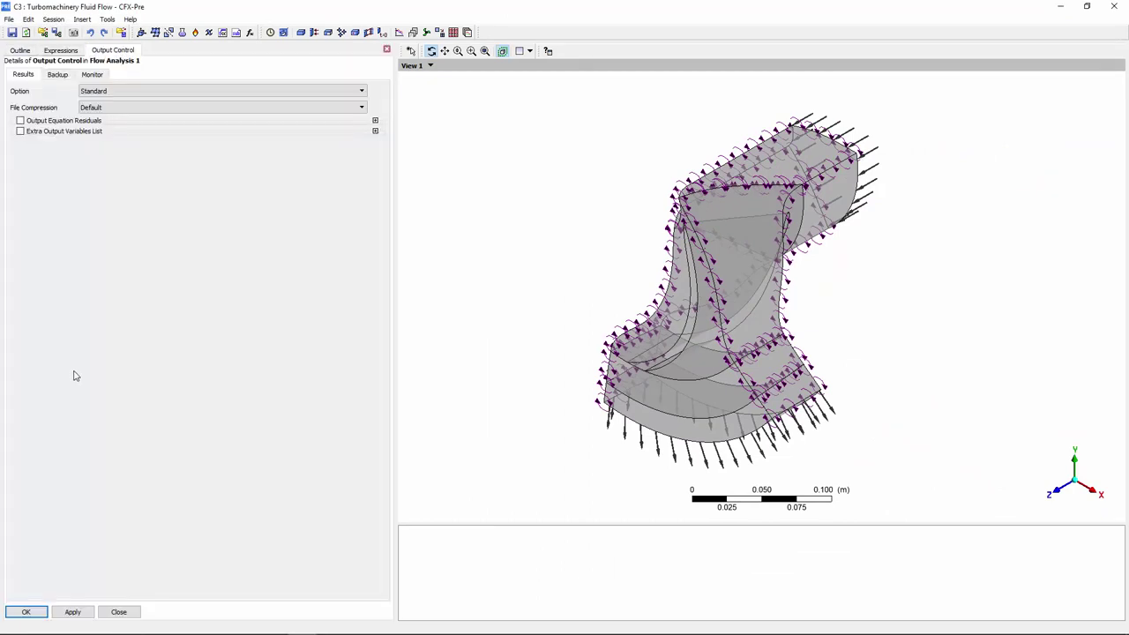
pyautogui.click(86, 75)
pyautogui.click(21, 88)
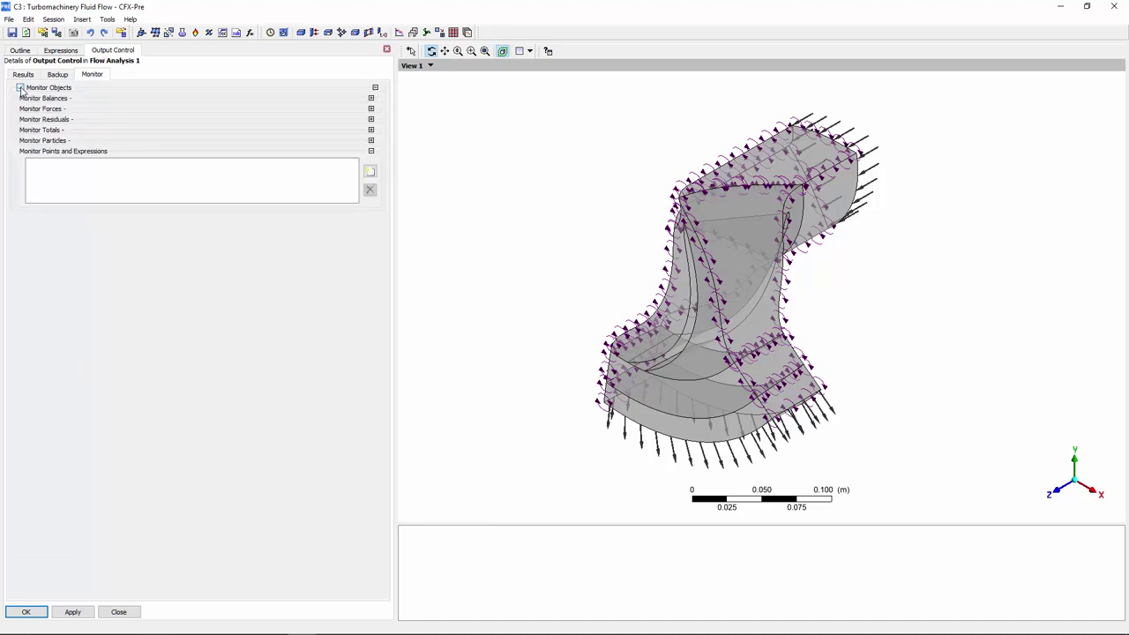
pyautogui.click(370, 171)
pyautogui.write('head_1')
pyautogui.press('Return')
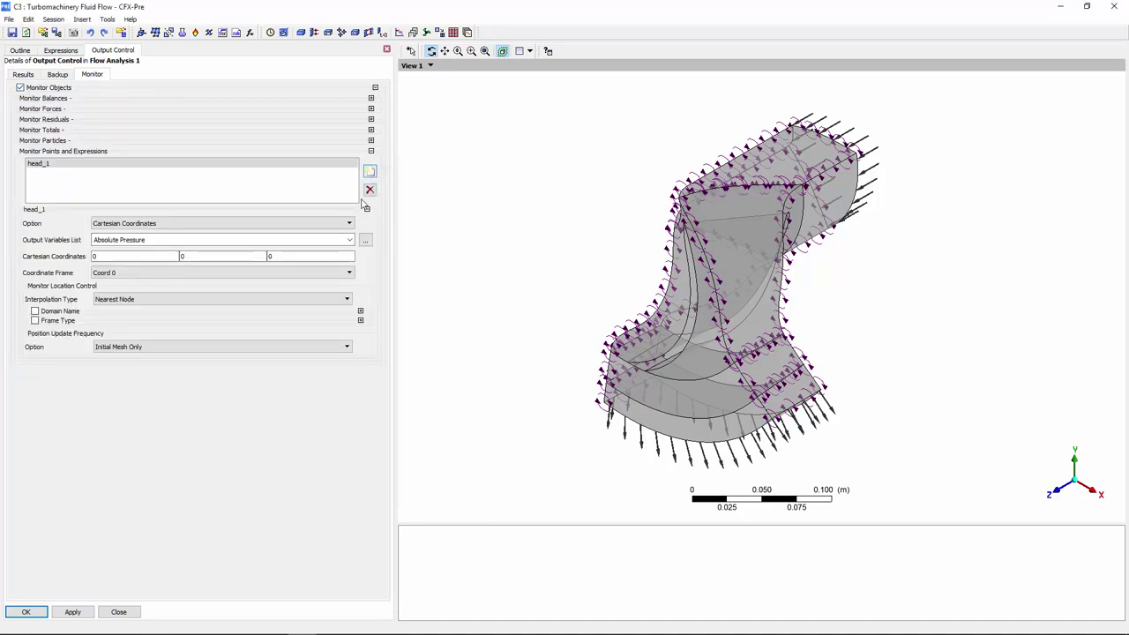
pyautogui.click(322, 225)
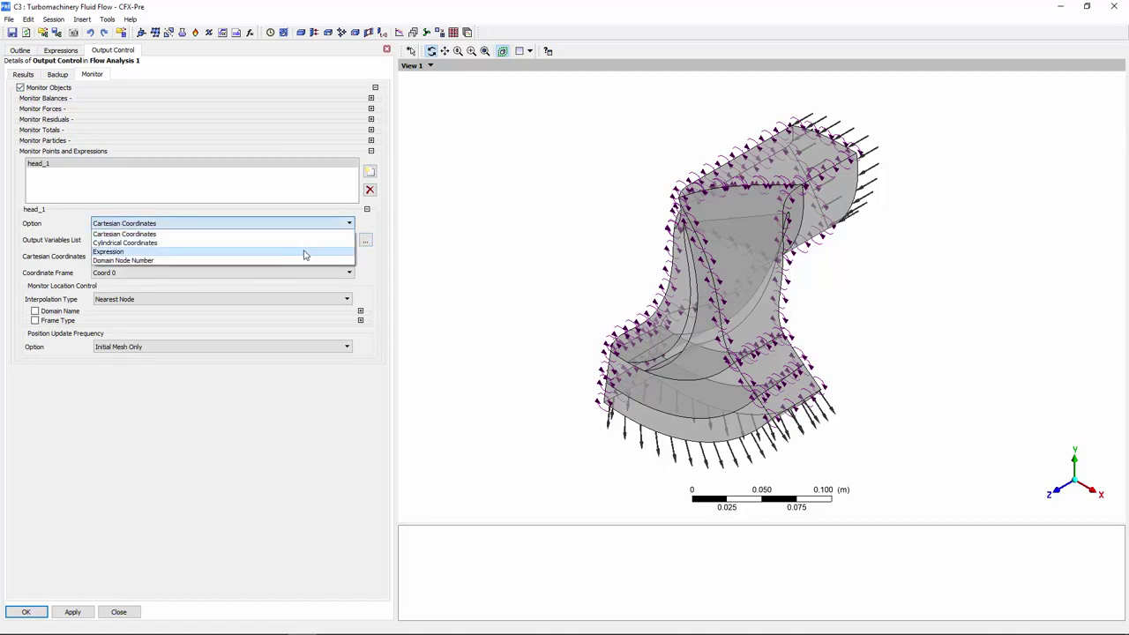
pyautogui.click(305, 252)
pyautogui.click(324, 241)
pyautogui.write('head')
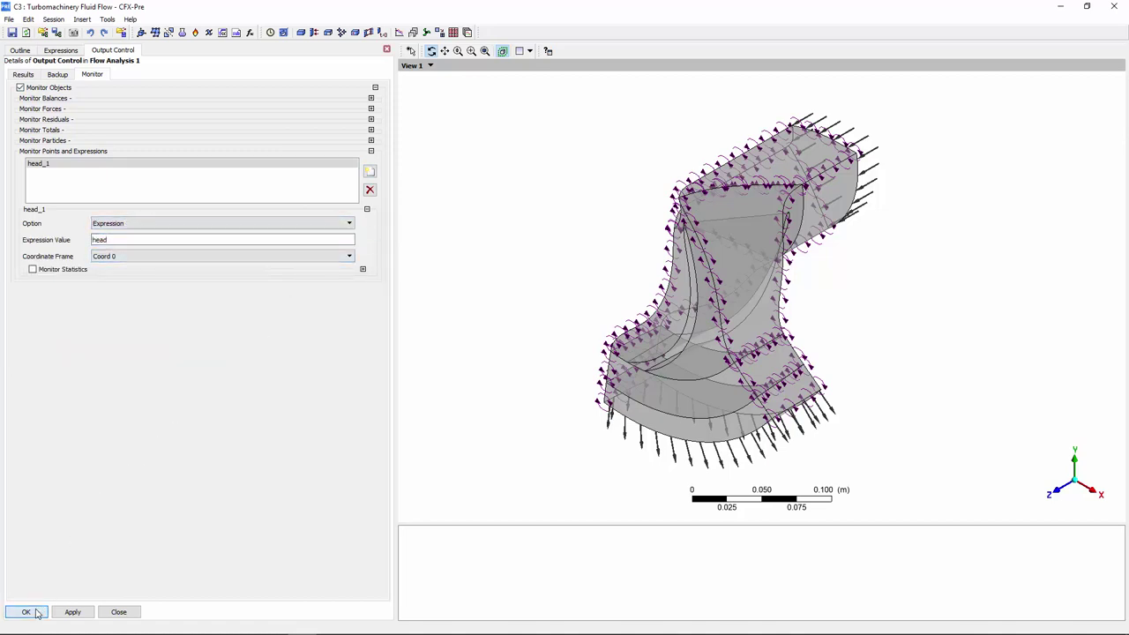
pyautogui.click(26, 613)
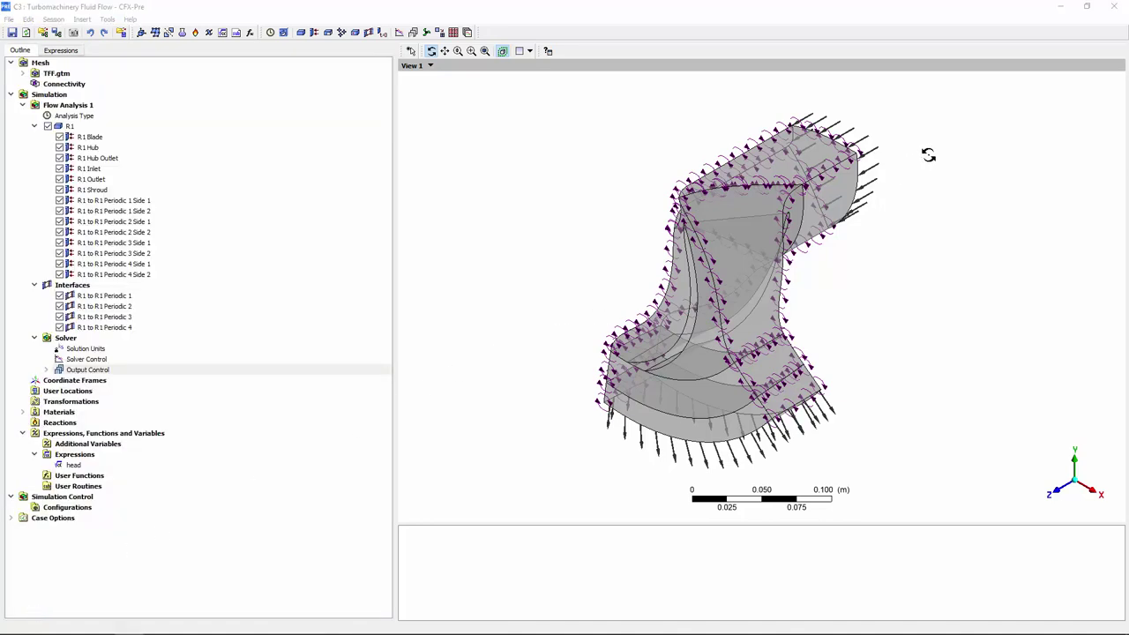
# Step: Exit CFX-Pre to return to the Workbench project
pyautogui.click(1114, 9)
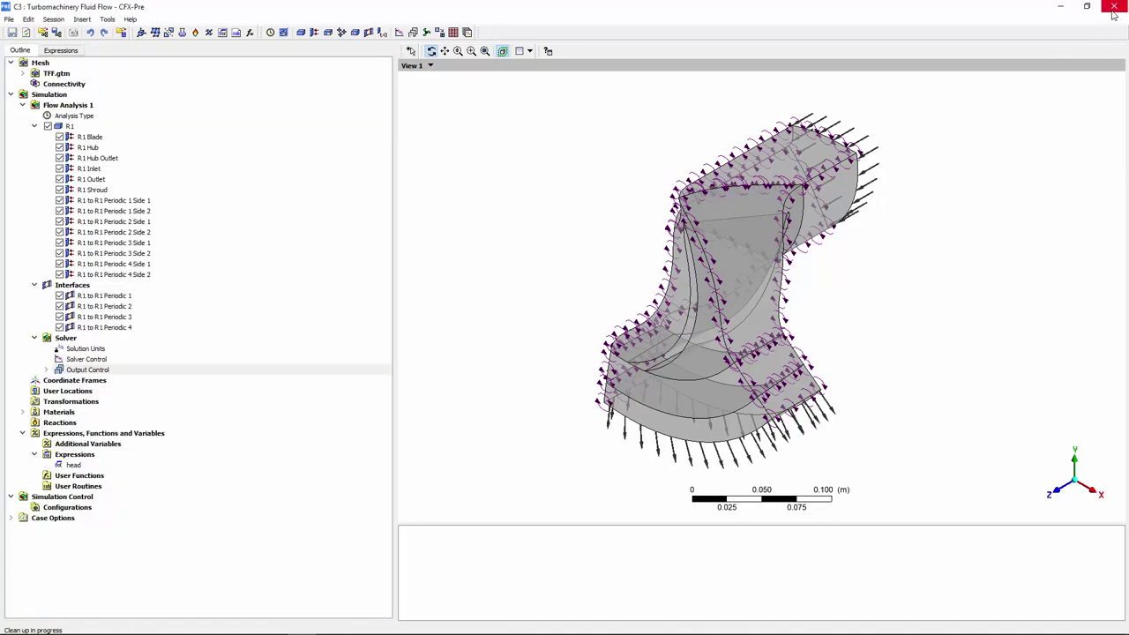